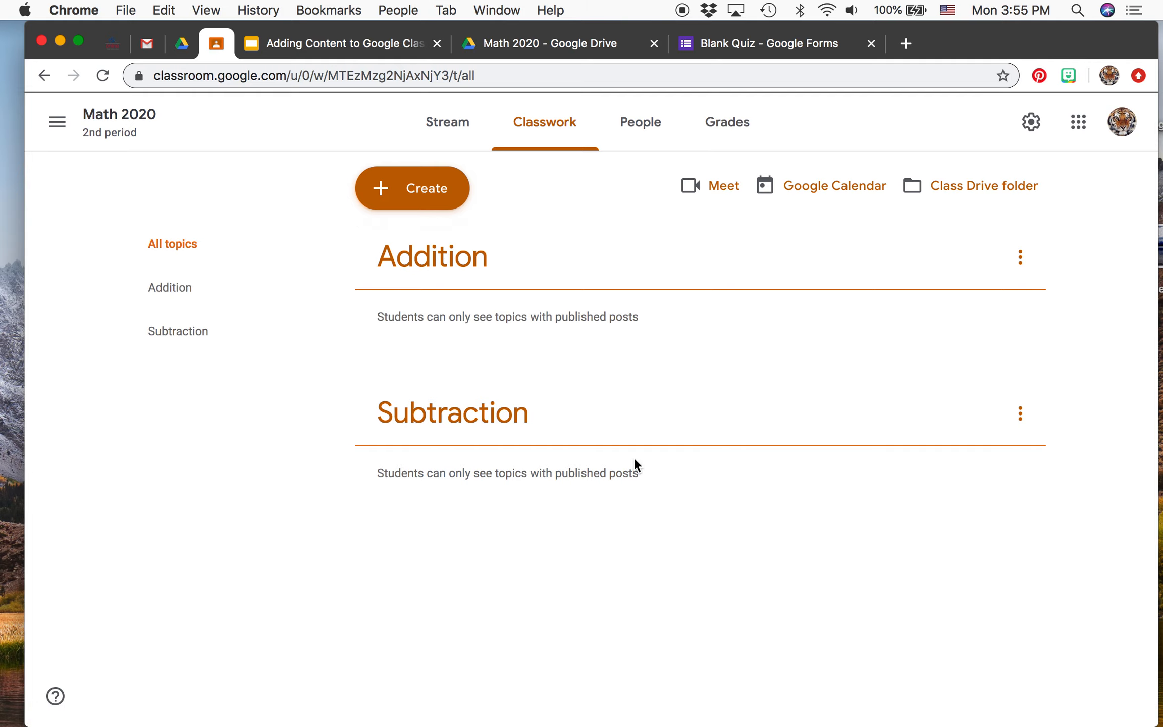
# Move the Subtraction topic up above Addition, and restore the order by moving the Addition topic back up
pyautogui.click(1021, 415)
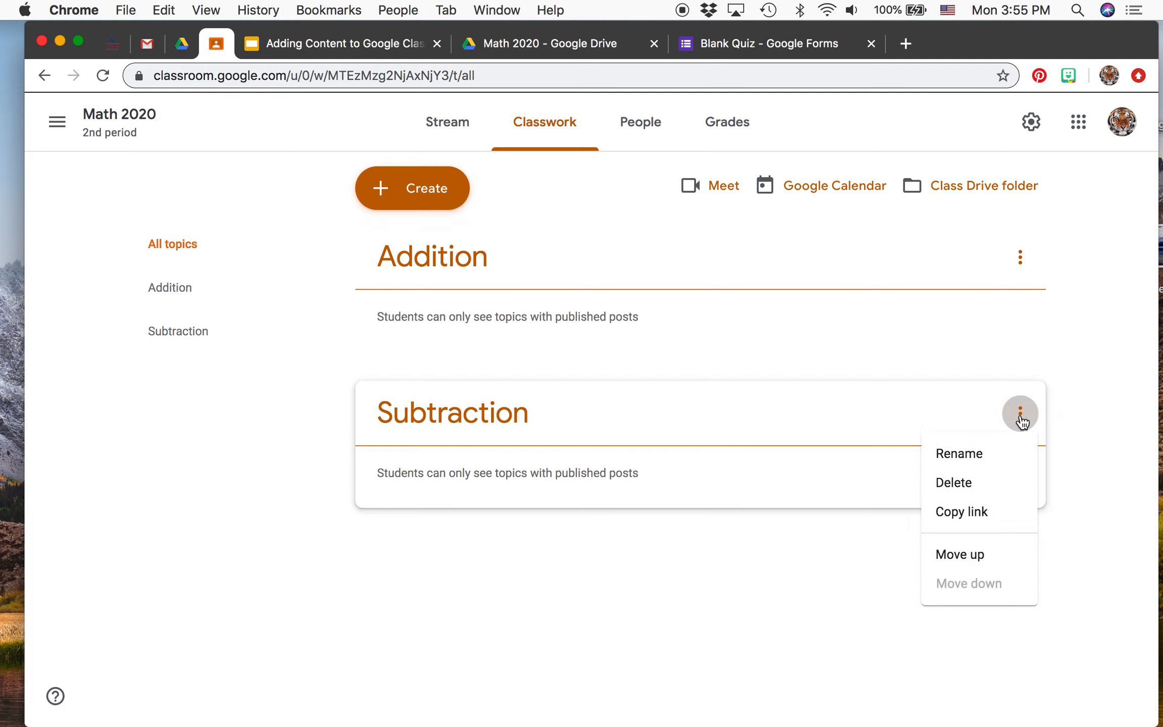
pyautogui.click(959, 555)
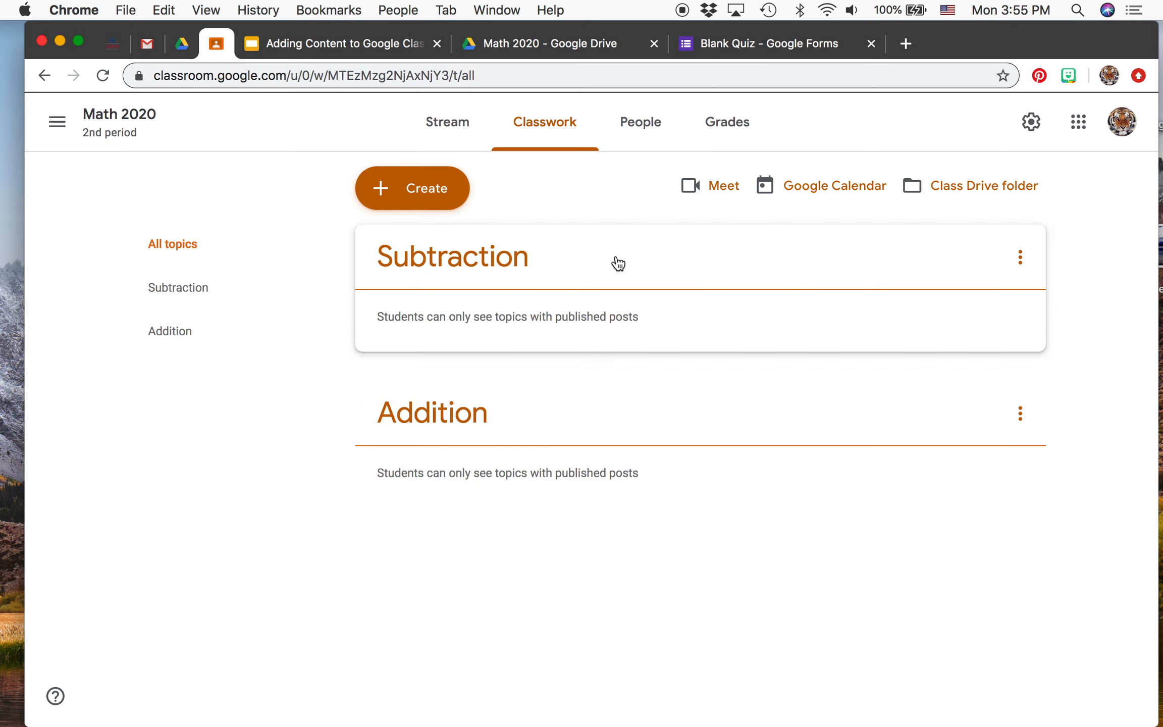
pyautogui.click(1021, 411)
pyautogui.click(957, 554)
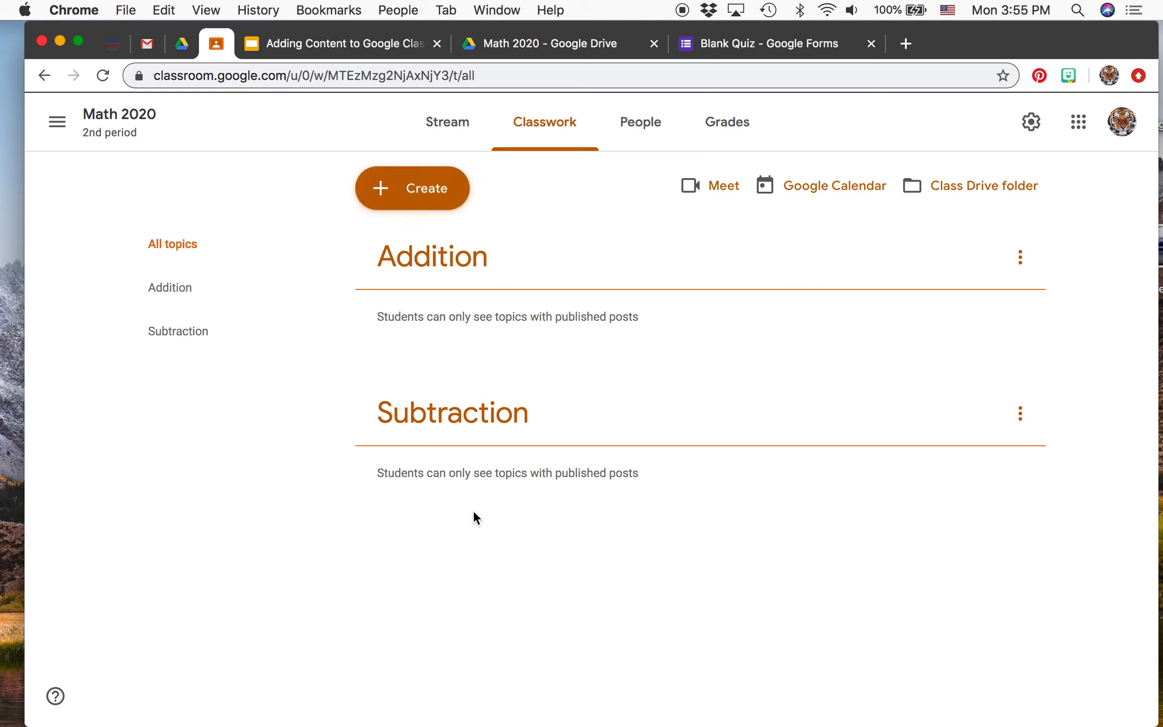
# Add a new classwork topic named Multiplication
pyautogui.click(419, 189)
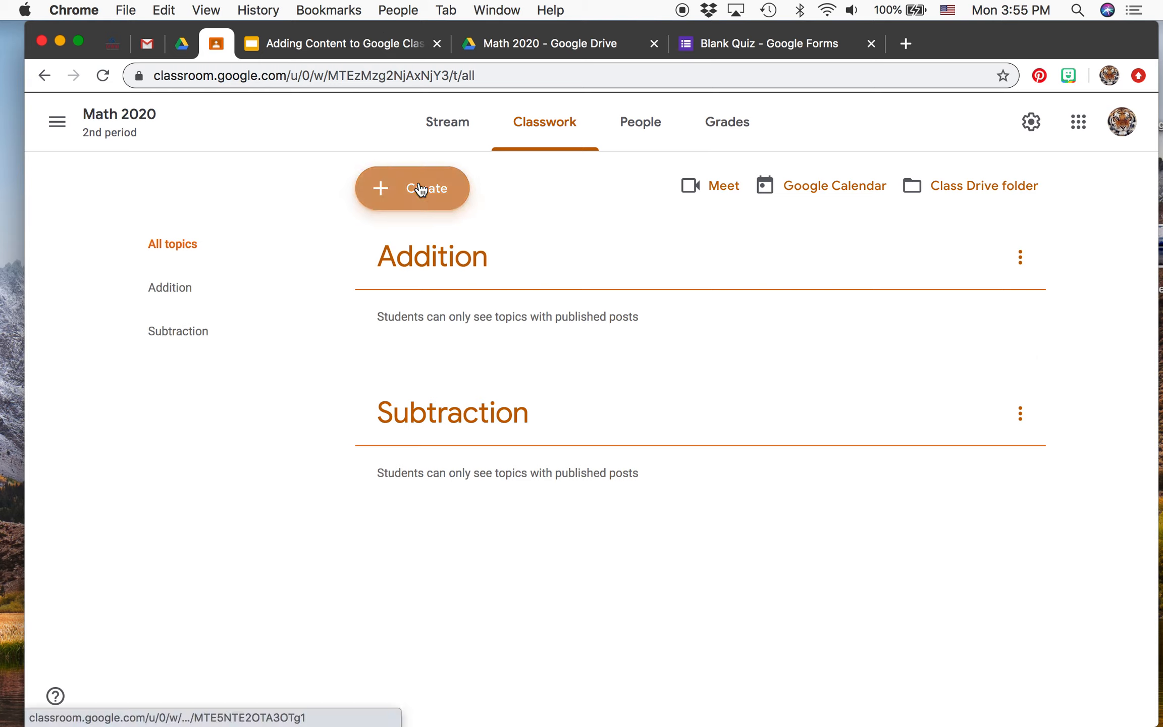
pyautogui.click(438, 397)
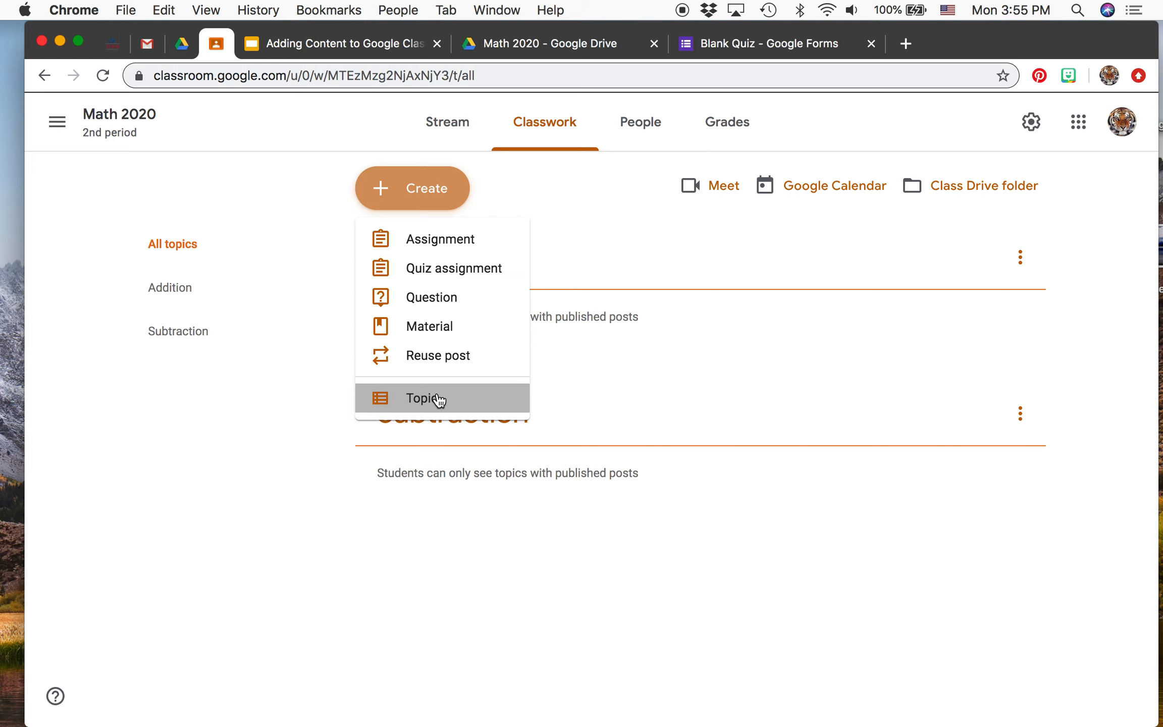
pyautogui.write('Mu')
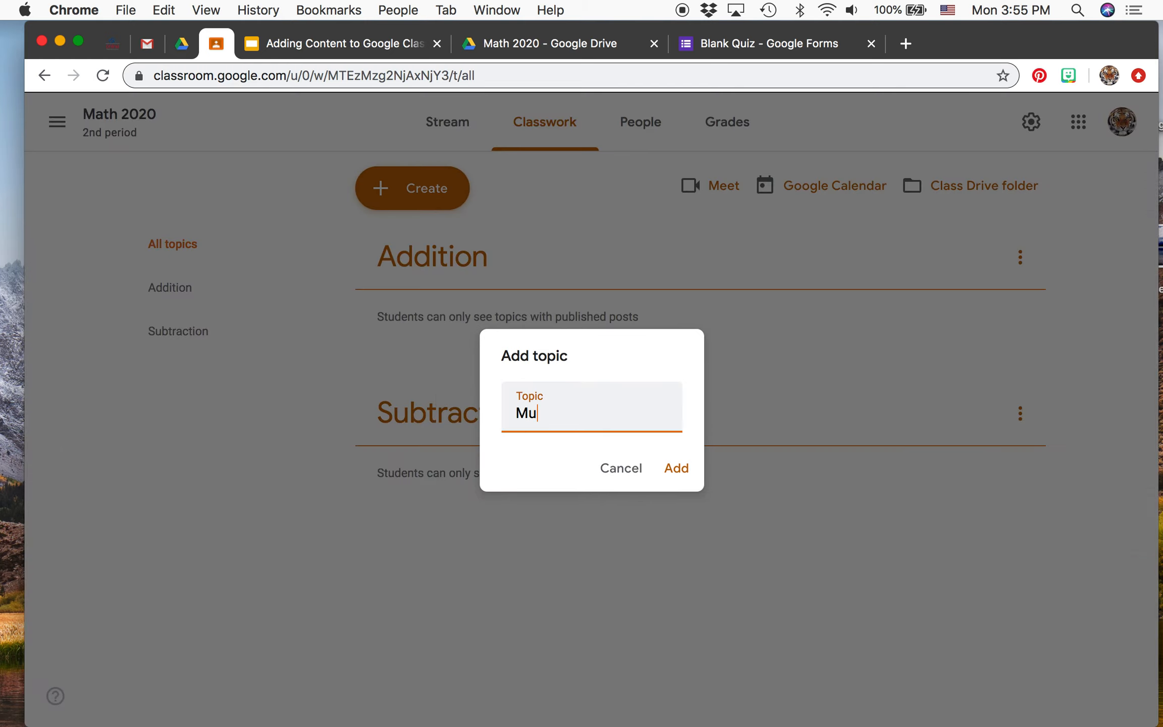
pyautogui.write('ltiplication')
pyautogui.click(665, 460)
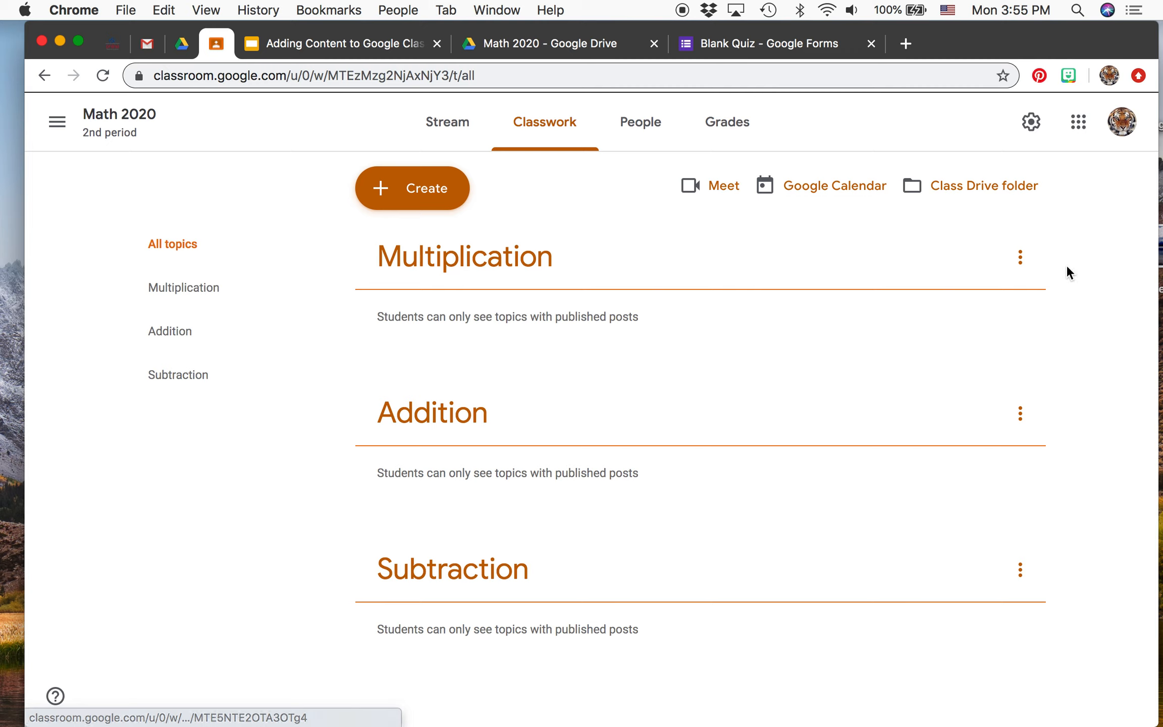
# Move the Multiplication topic down two places so it sits below Addition and Subtraction
pyautogui.click(1022, 263)
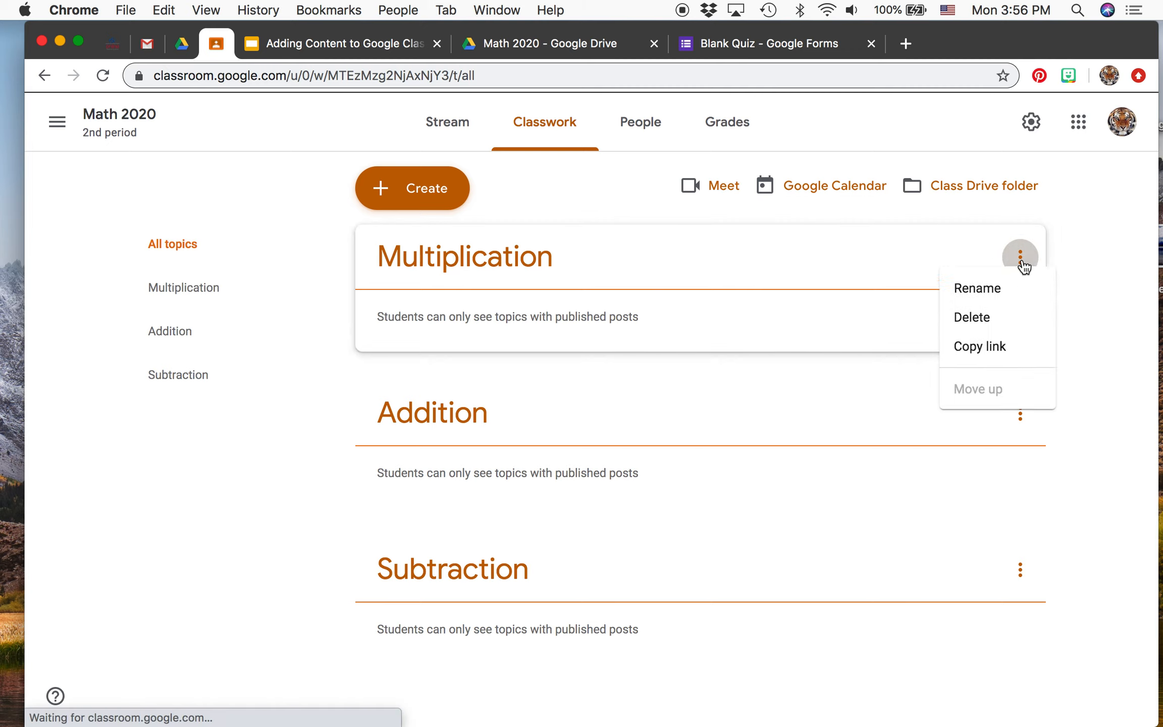
pyautogui.click(984, 428)
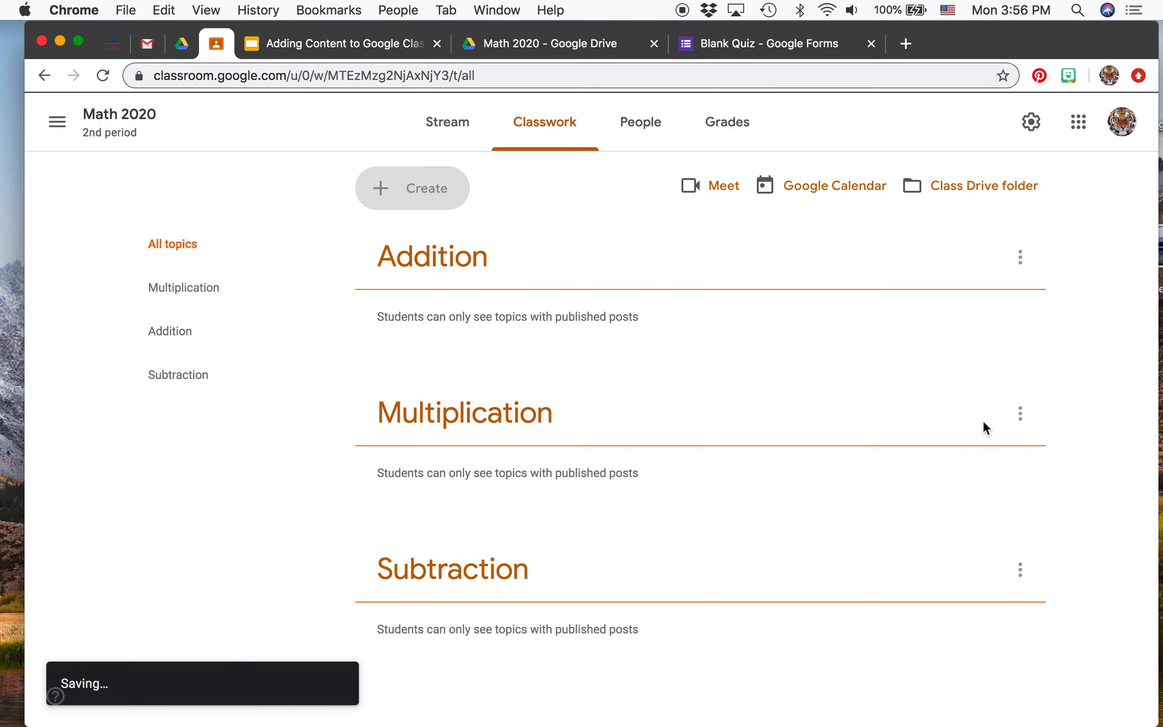
pyautogui.click(1021, 413)
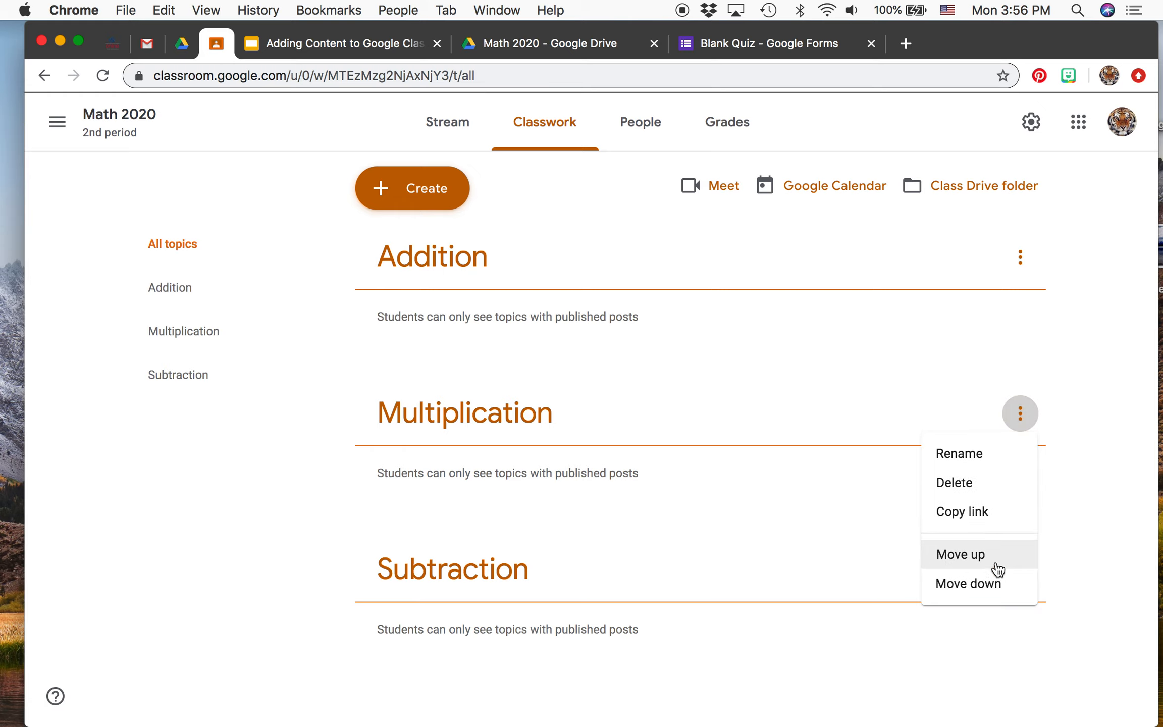
pyautogui.click(997, 582)
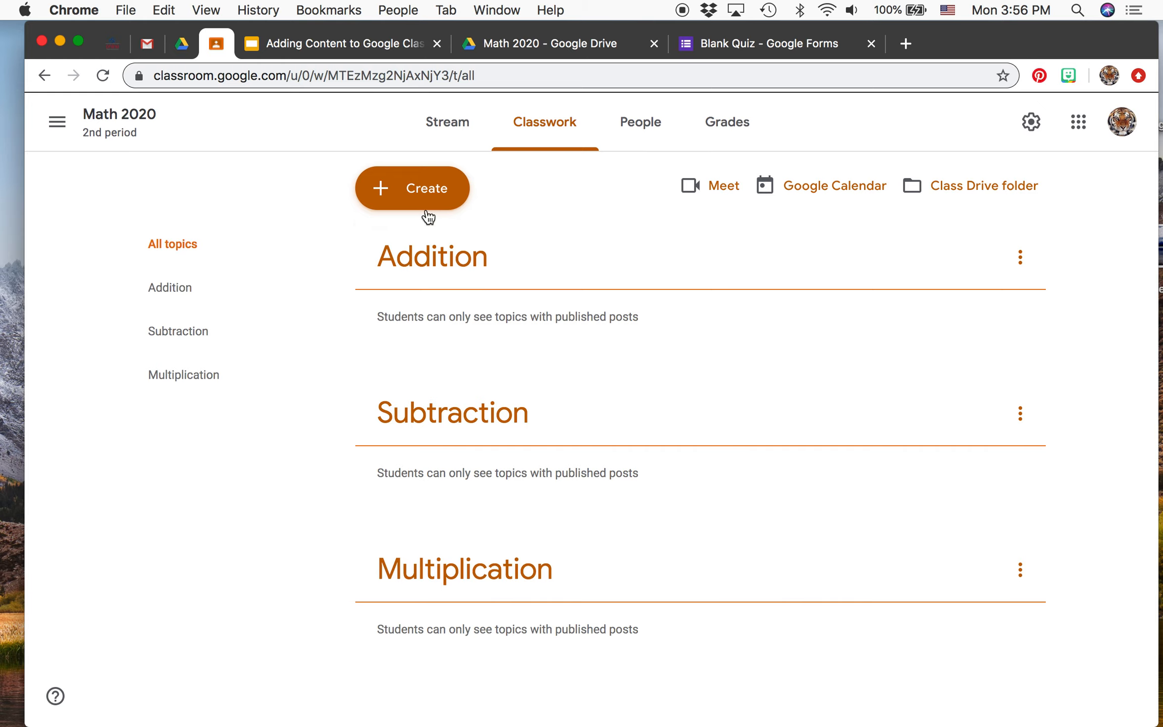
# Start a new assignment in the Math 2020 classwork
pyautogui.click(426, 192)
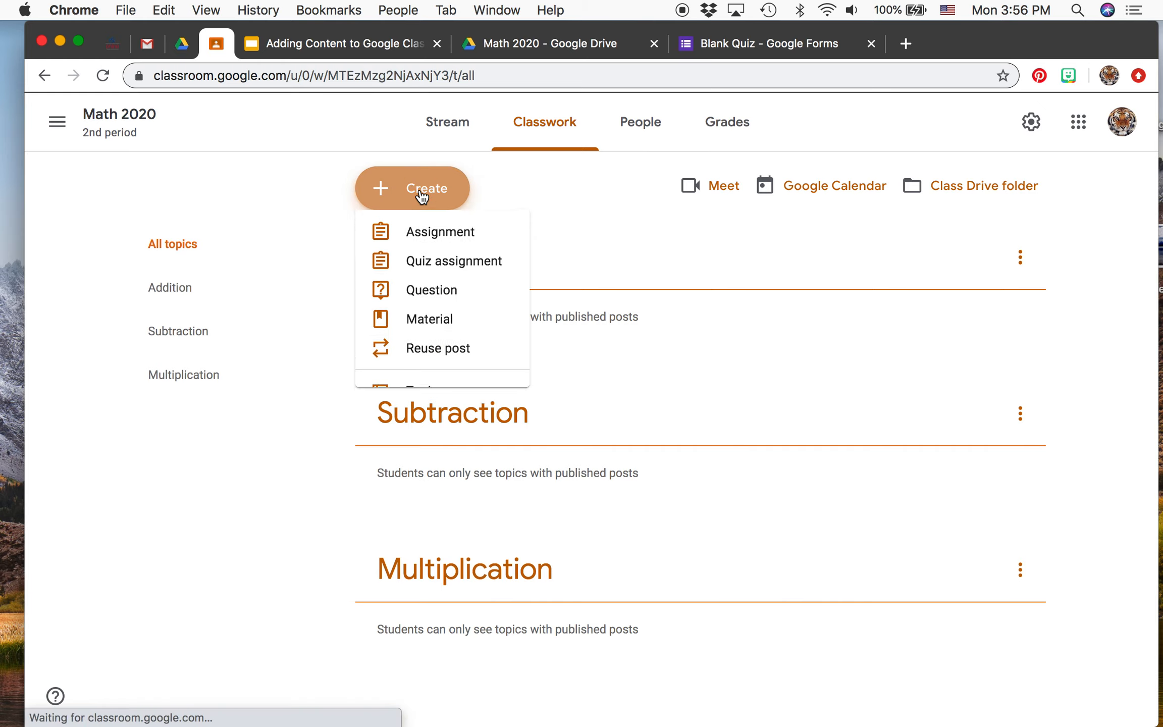
pyautogui.click(442, 237)
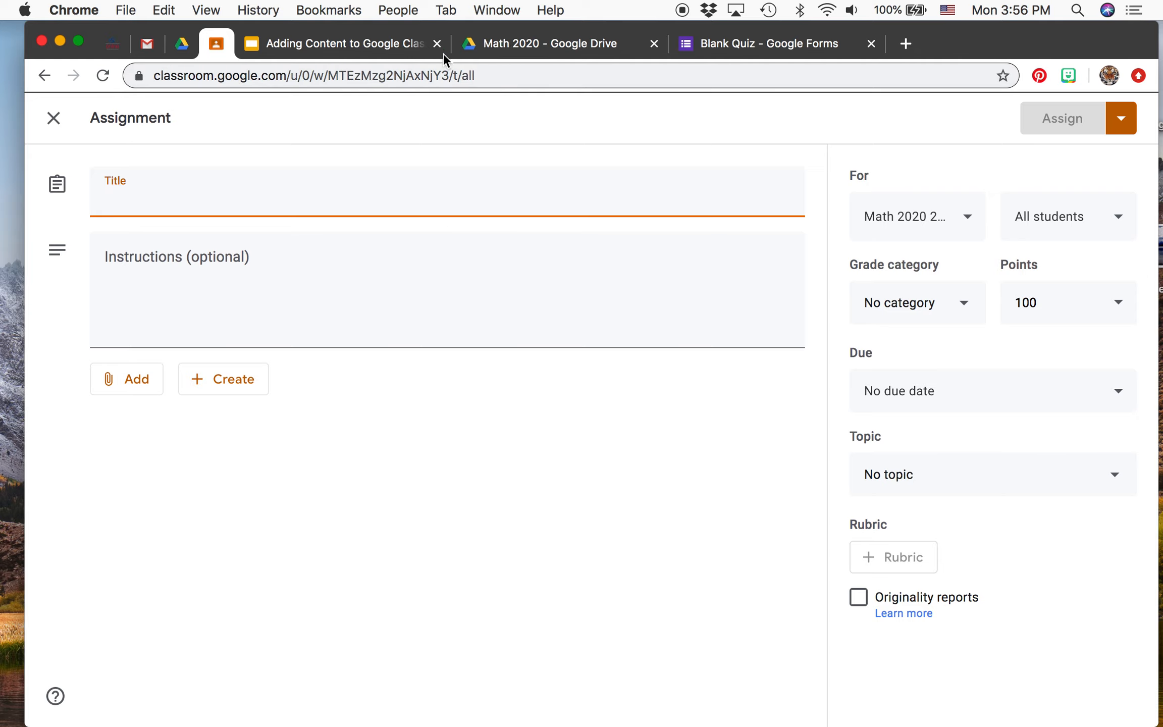
# Look at the Math 2020 class folder in Google Drive and return to the assignment draft in Google Classroom
pyautogui.click(495, 50)
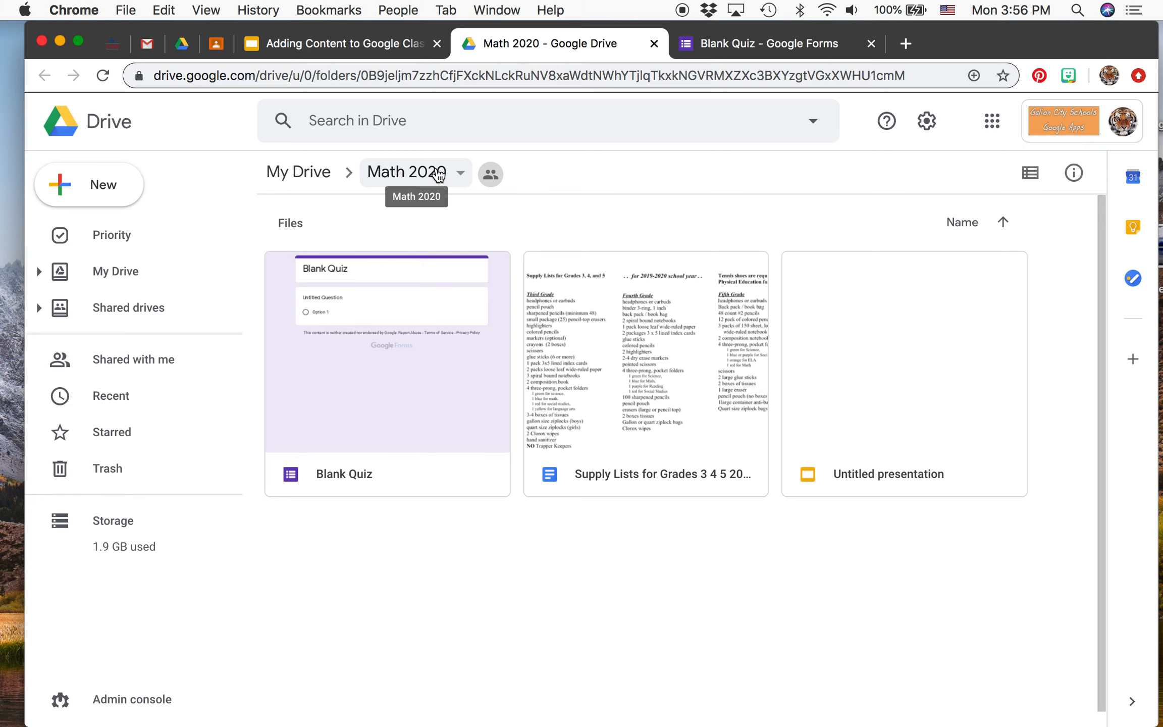
pyautogui.click(372, 50)
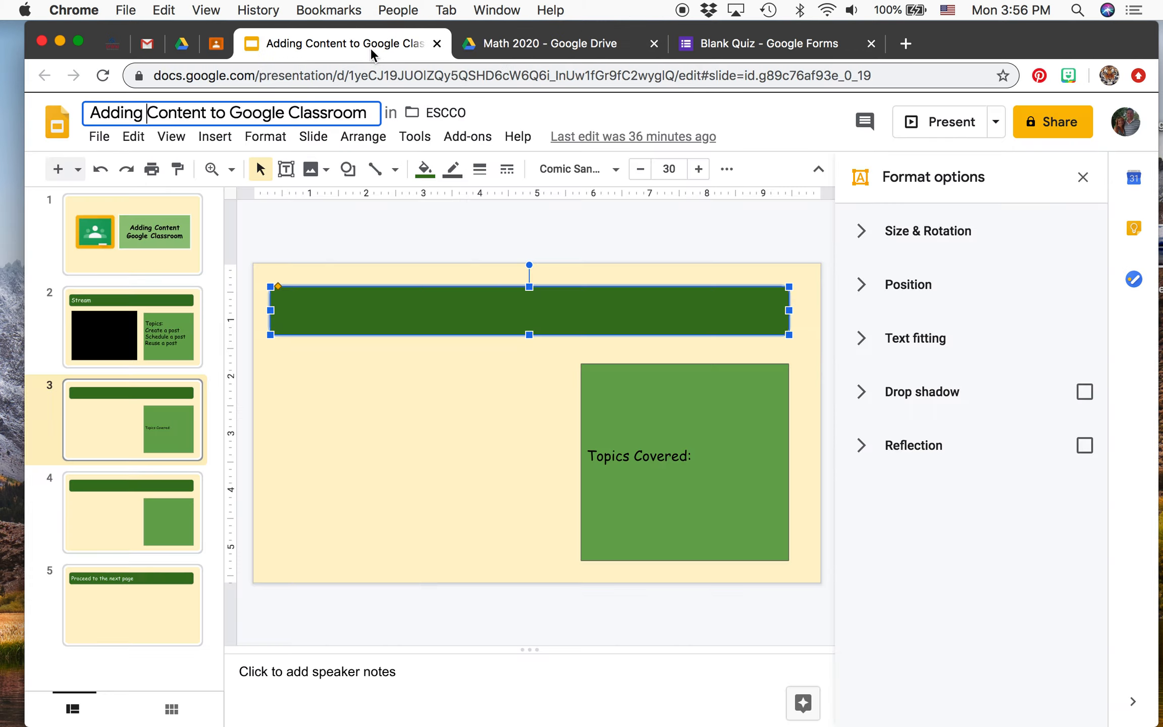
pyautogui.click(494, 45)
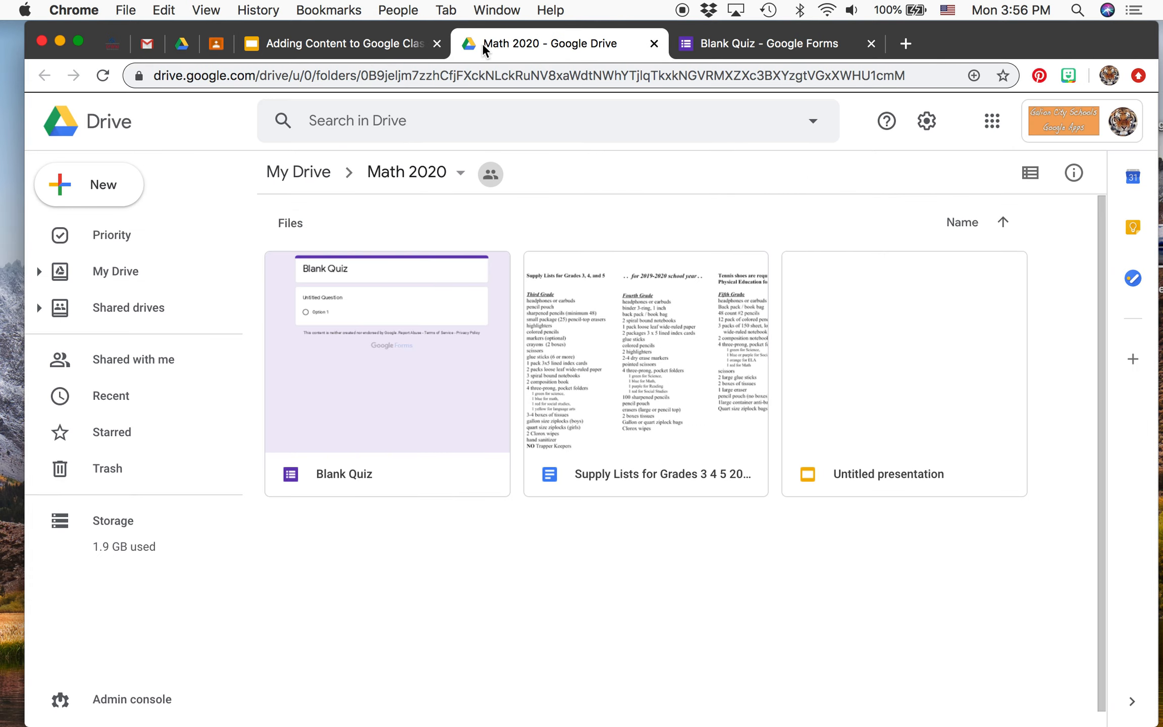
pyautogui.click(221, 46)
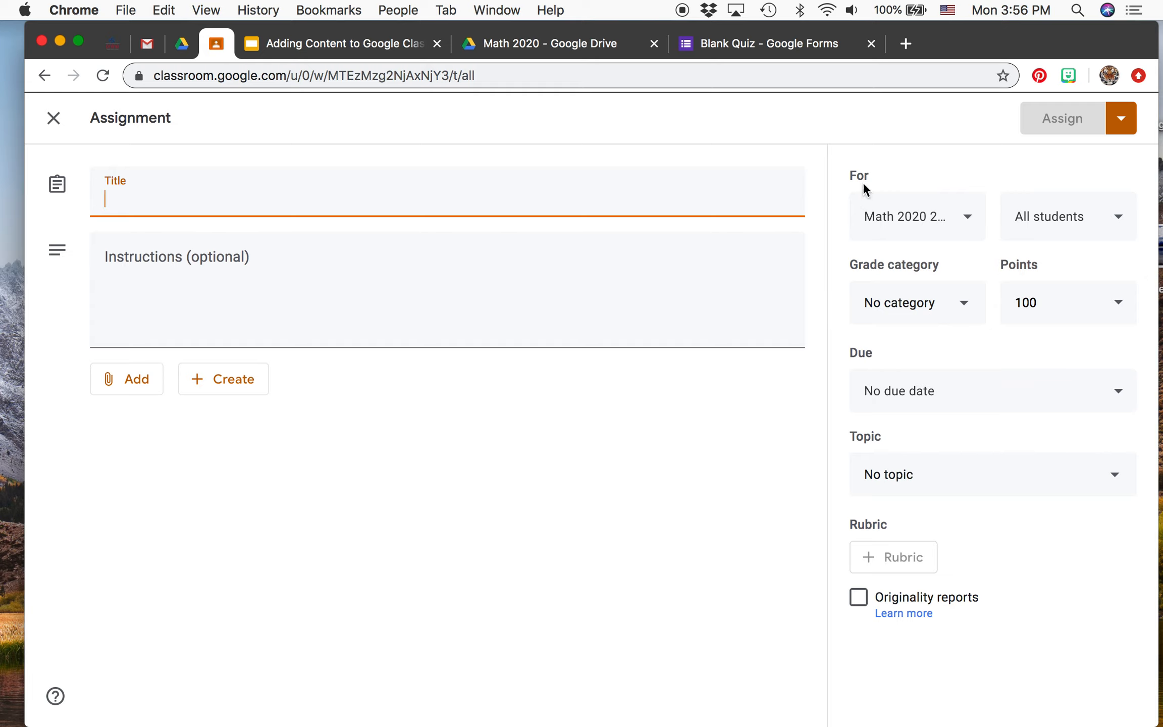
# Check which classes and which students the assignment can be given to, keeping Math 2020 and all students selected
pyautogui.click(904, 216)
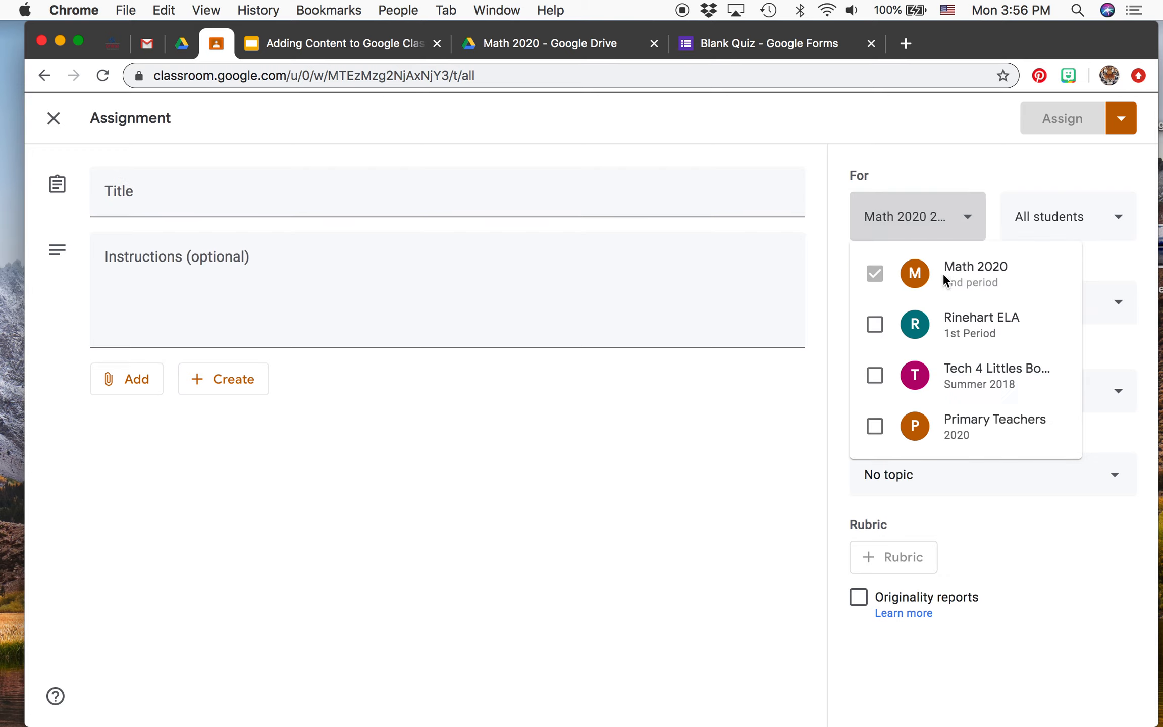
pyautogui.click(883, 228)
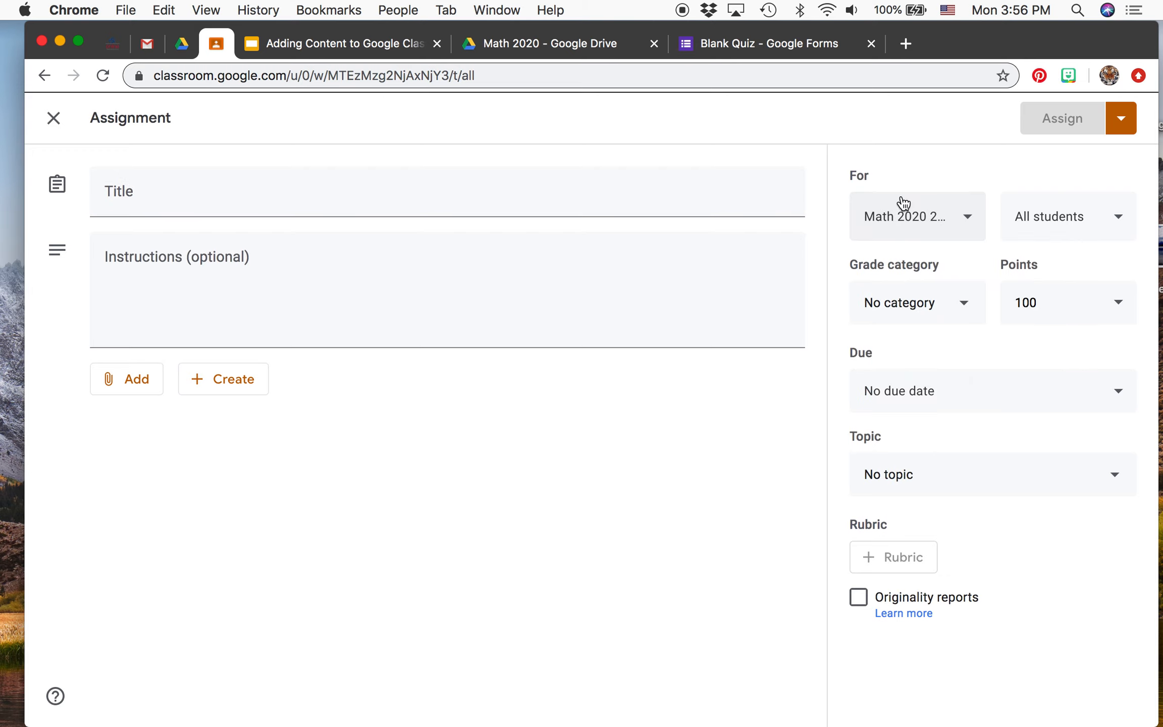
pyautogui.click(1077, 218)
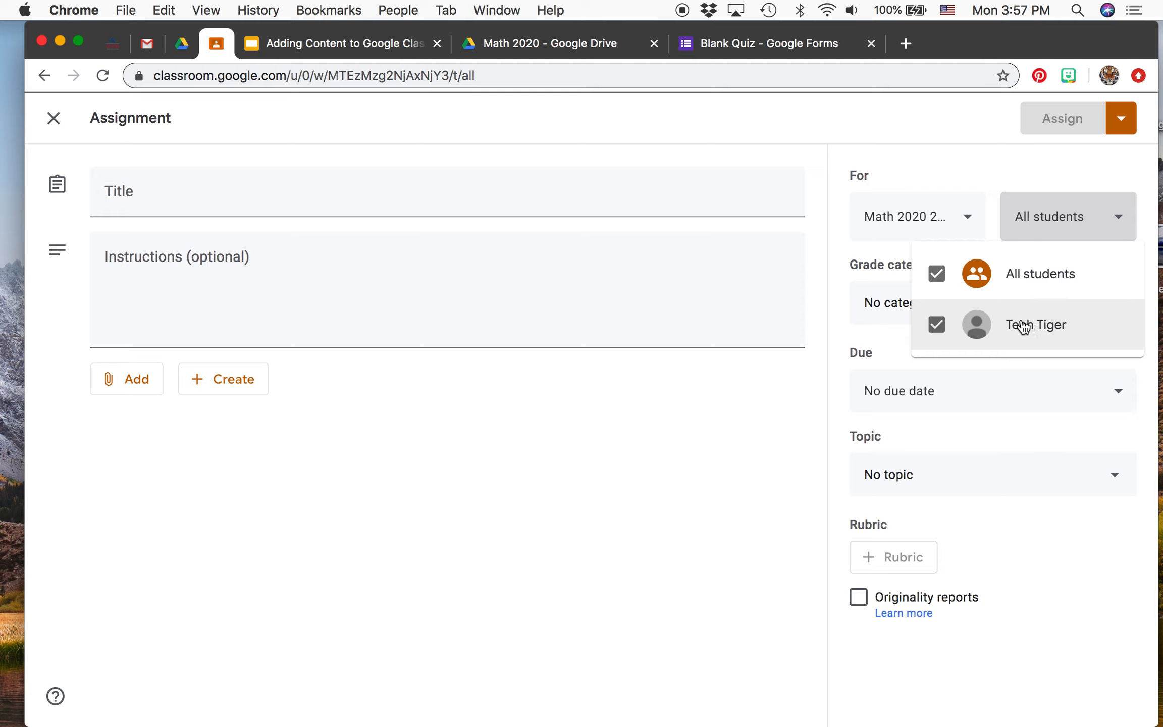
pyautogui.click(913, 220)
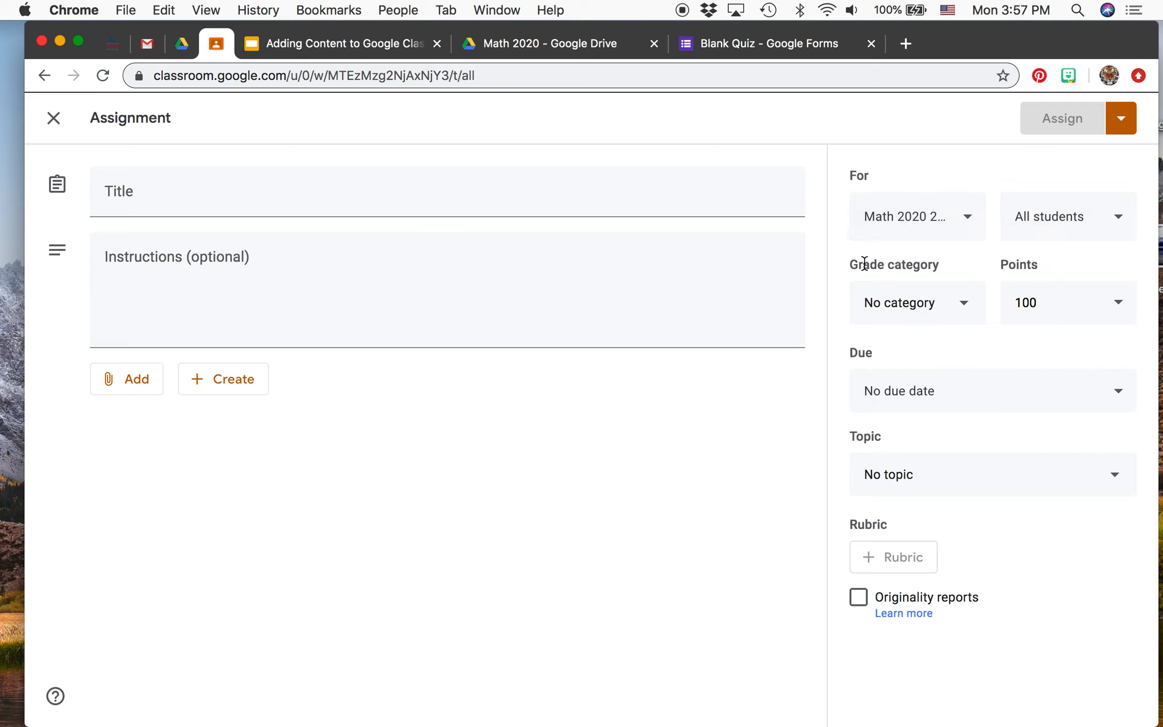
# Set the assignment's grade category to Homework and its due date to Jun 17, 2020
pyautogui.click(963, 307)
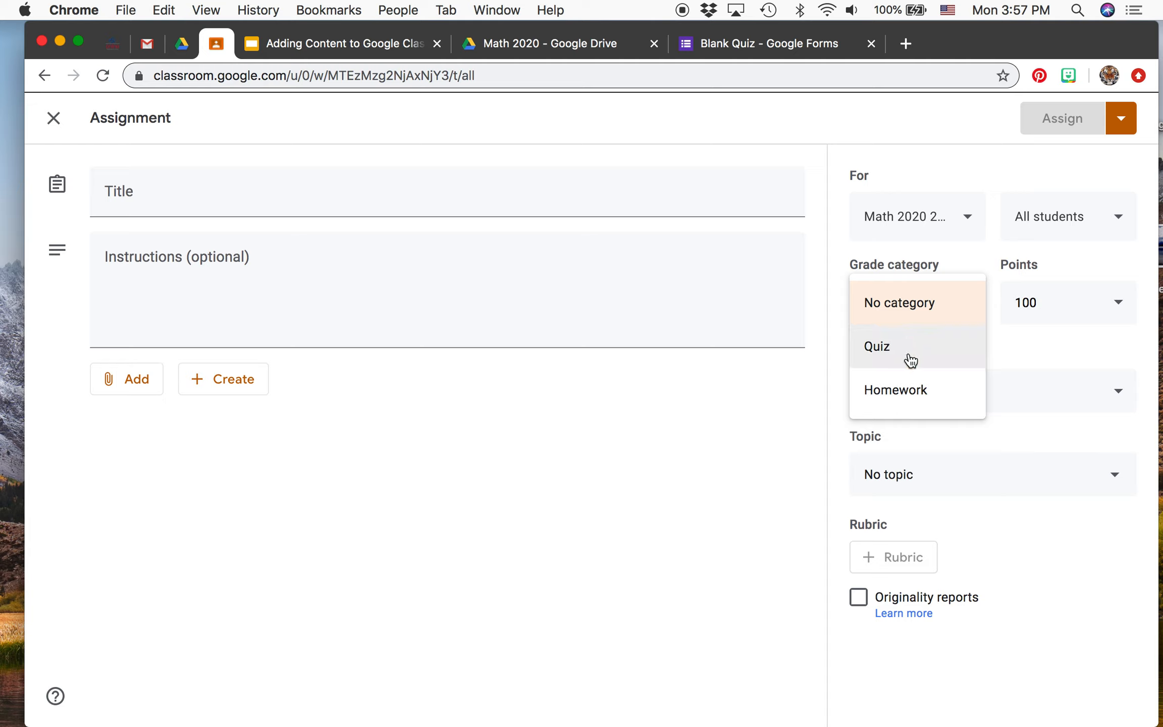
pyautogui.click(927, 388)
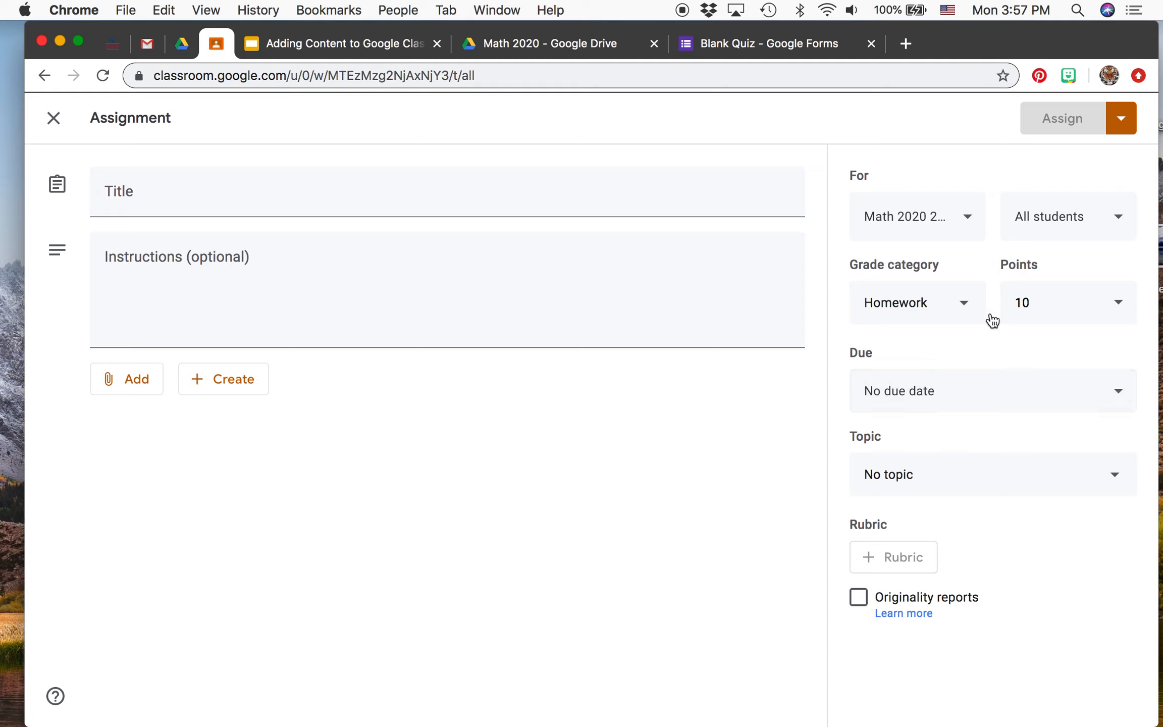
pyautogui.click(984, 389)
pyautogui.click(950, 460)
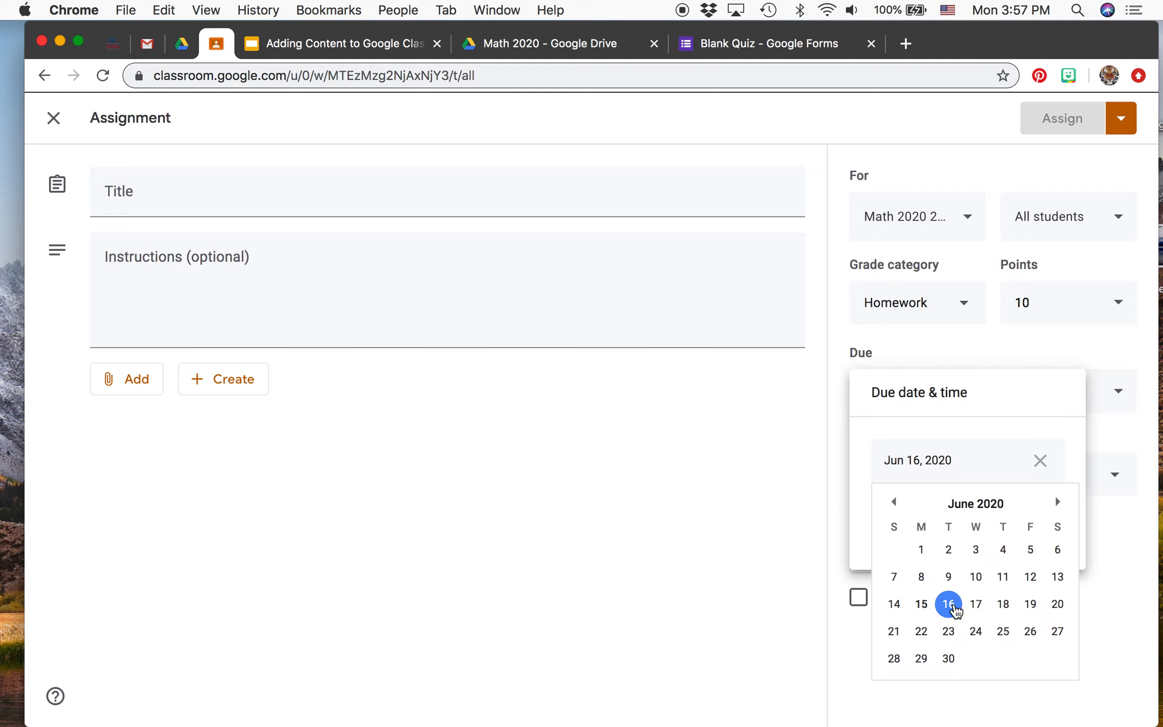
pyautogui.click(976, 603)
# Set the assignment's due time to 4:00 PM and file it under the Addition topic
pyautogui.click(928, 519)
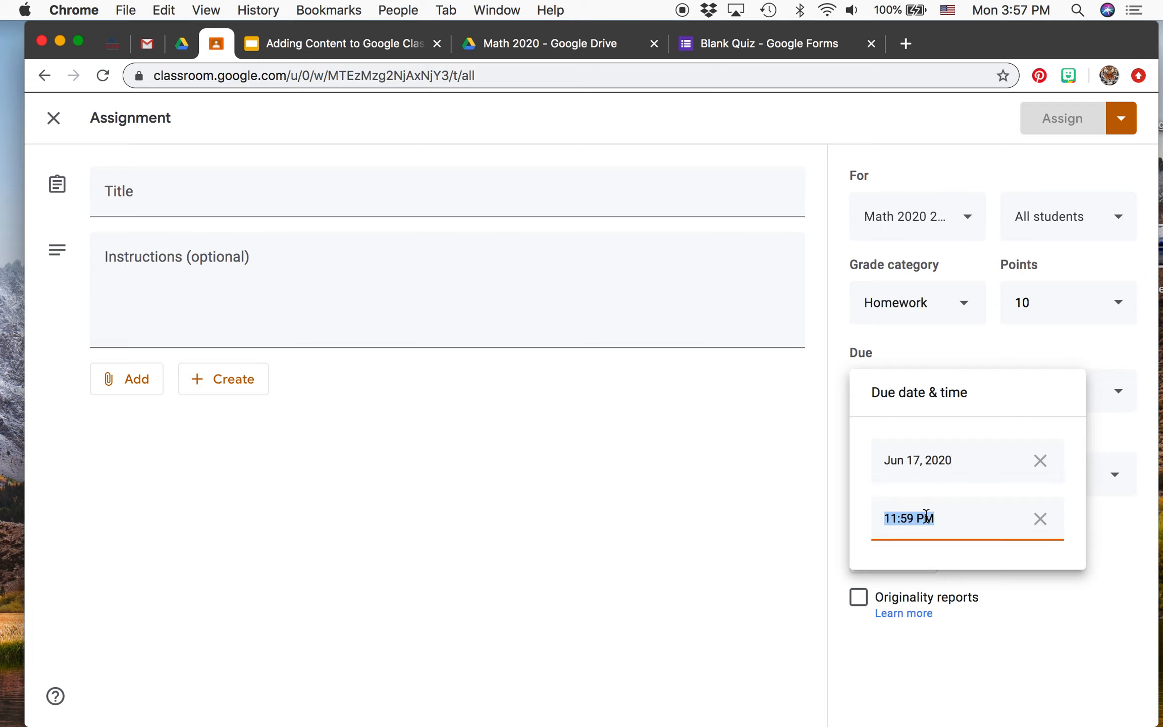
pyautogui.click(898, 519)
pyautogui.moveTo(898, 519); pyautogui.dragTo(877, 518)
pyautogui.write('4')
pyautogui.press('BackSpace')
pyautogui.press('BackSpace')
pyautogui.write('00')
pyautogui.click(1037, 607)
pyautogui.click(919, 478)
pyautogui.click(915, 590)
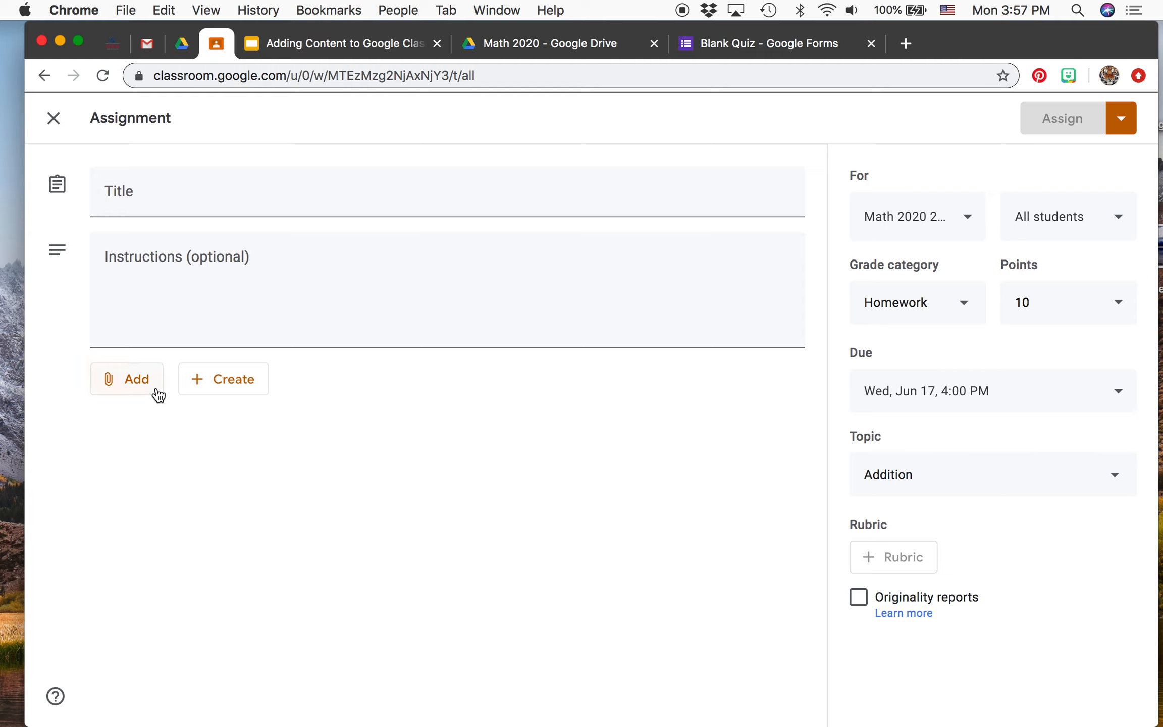
# Create a new blank Google Slides presentation as an attachment to the assignment
pyautogui.click(136, 387)
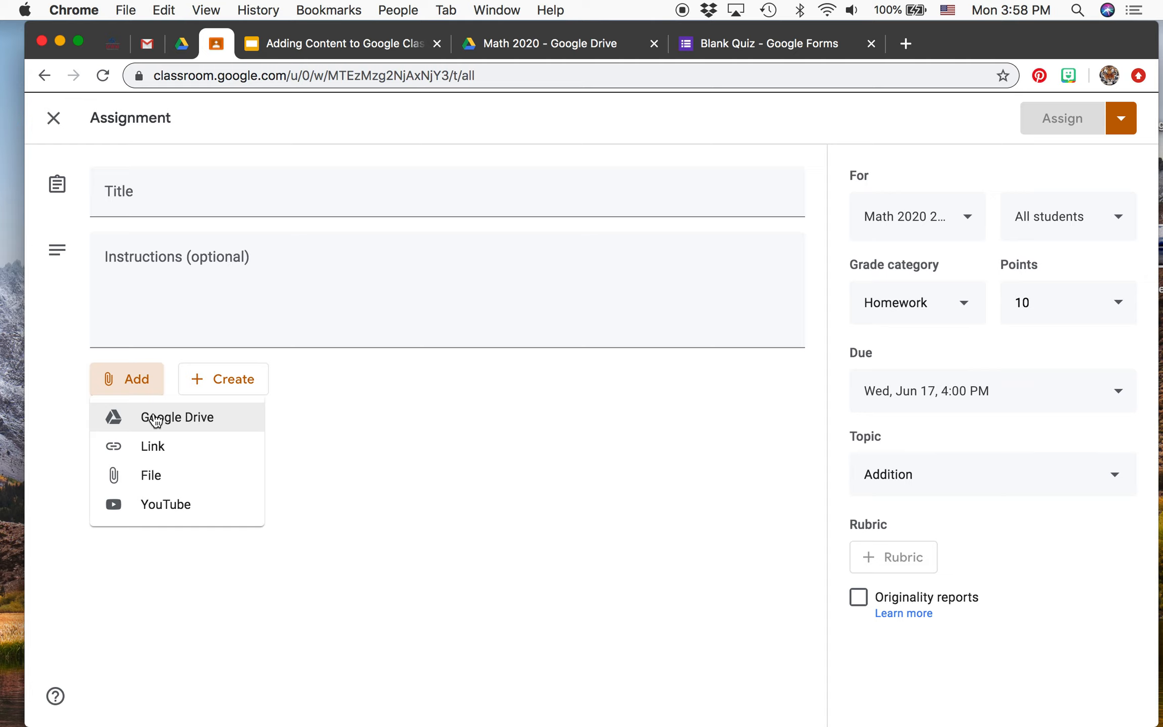
pyautogui.click(221, 382)
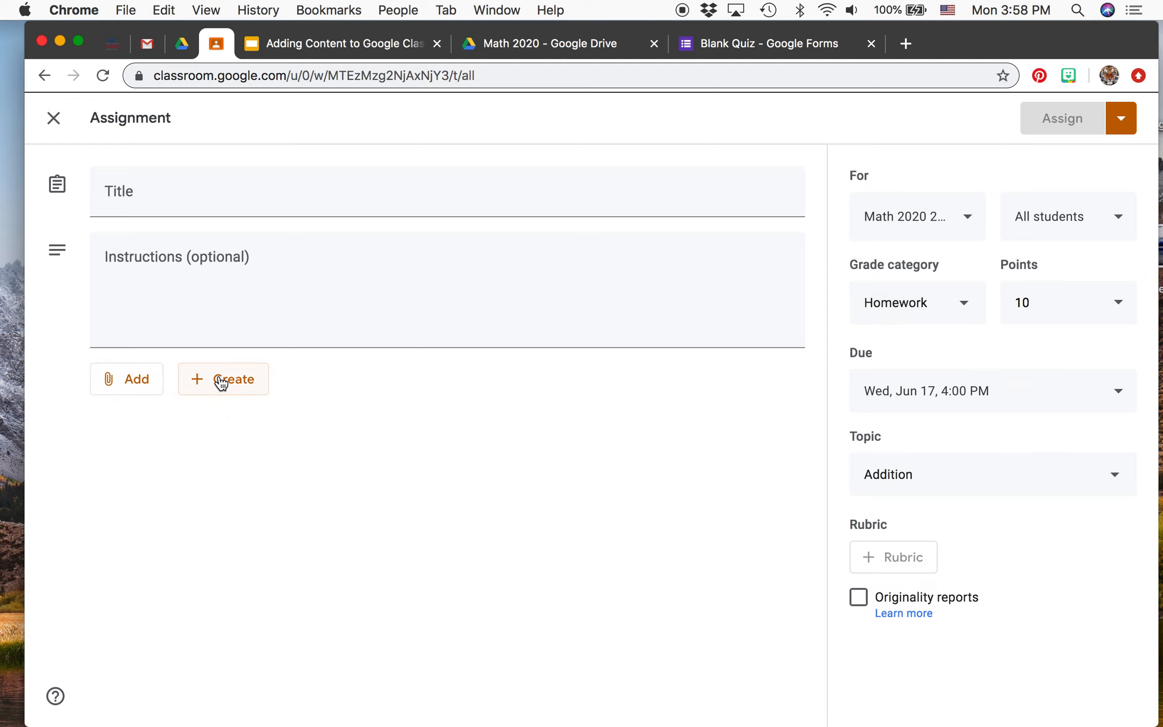
pyautogui.click(221, 382)
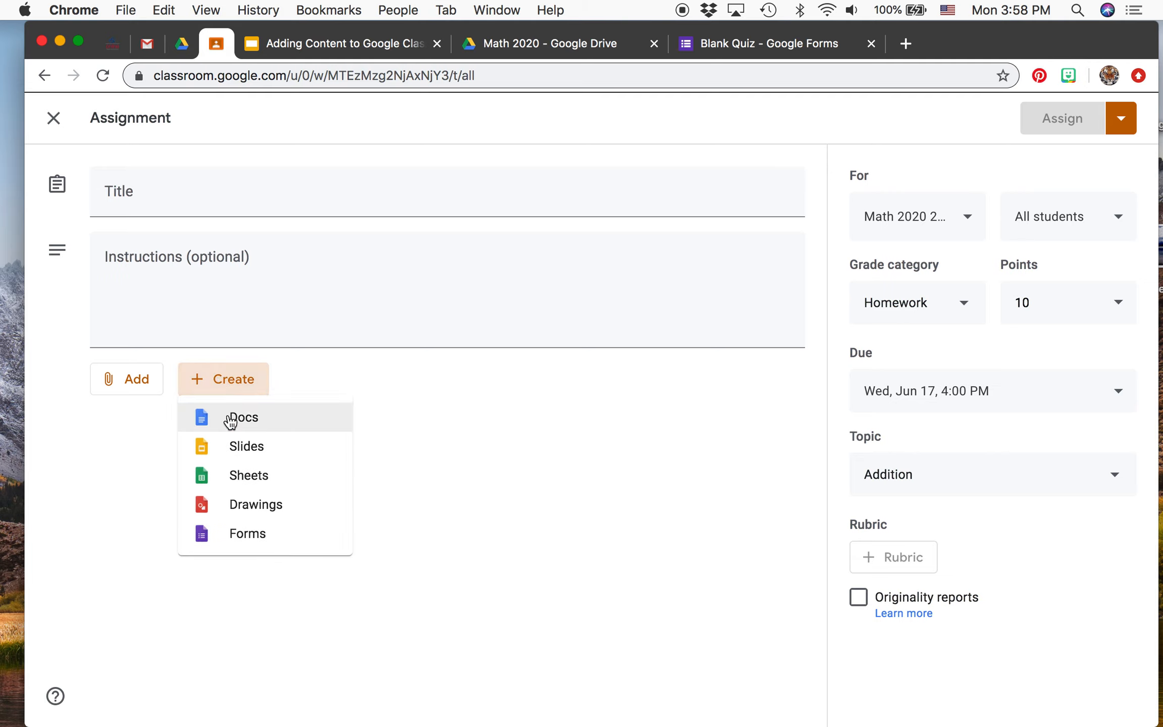
pyautogui.click(243, 448)
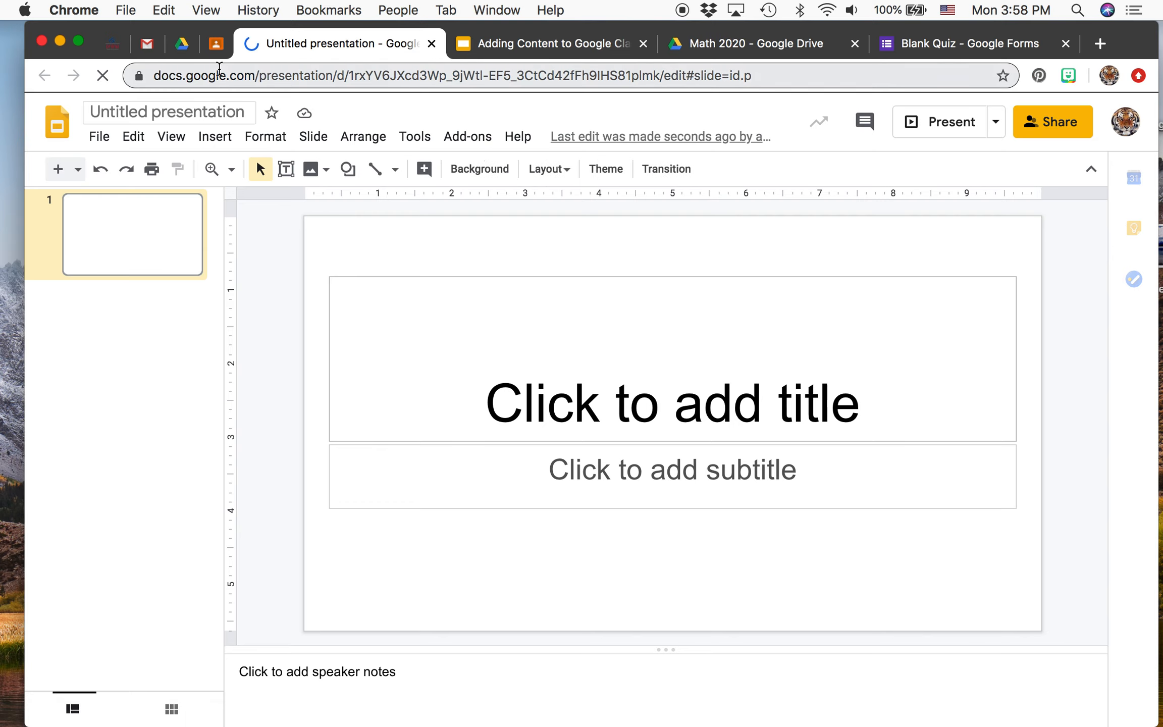
# Return to the assignment draft and set the attached presentation to "Make a copy for each student"
pyautogui.click(216, 44)
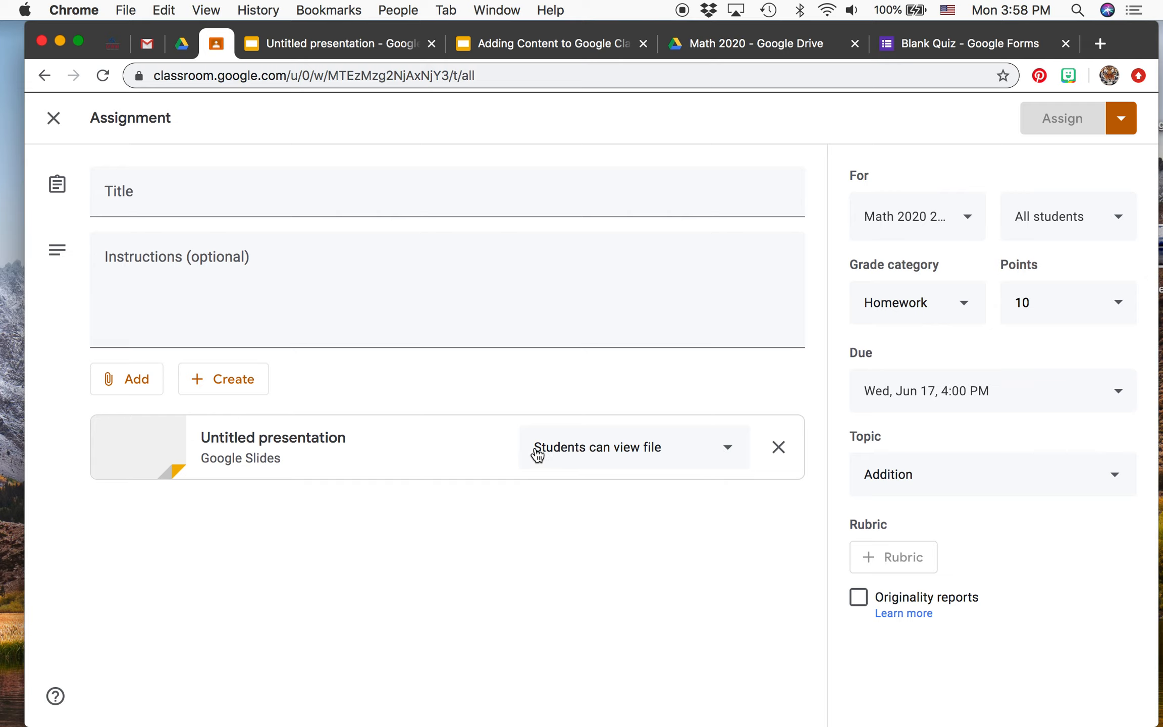
pyautogui.click(566, 454)
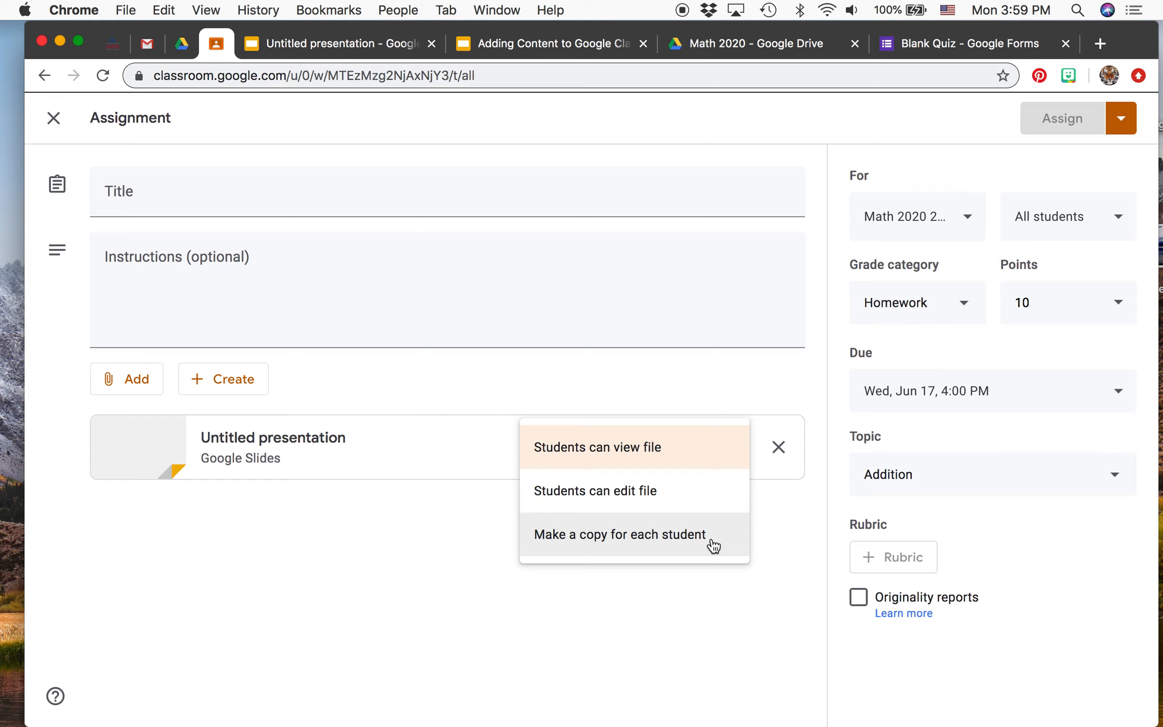
pyautogui.click(634, 540)
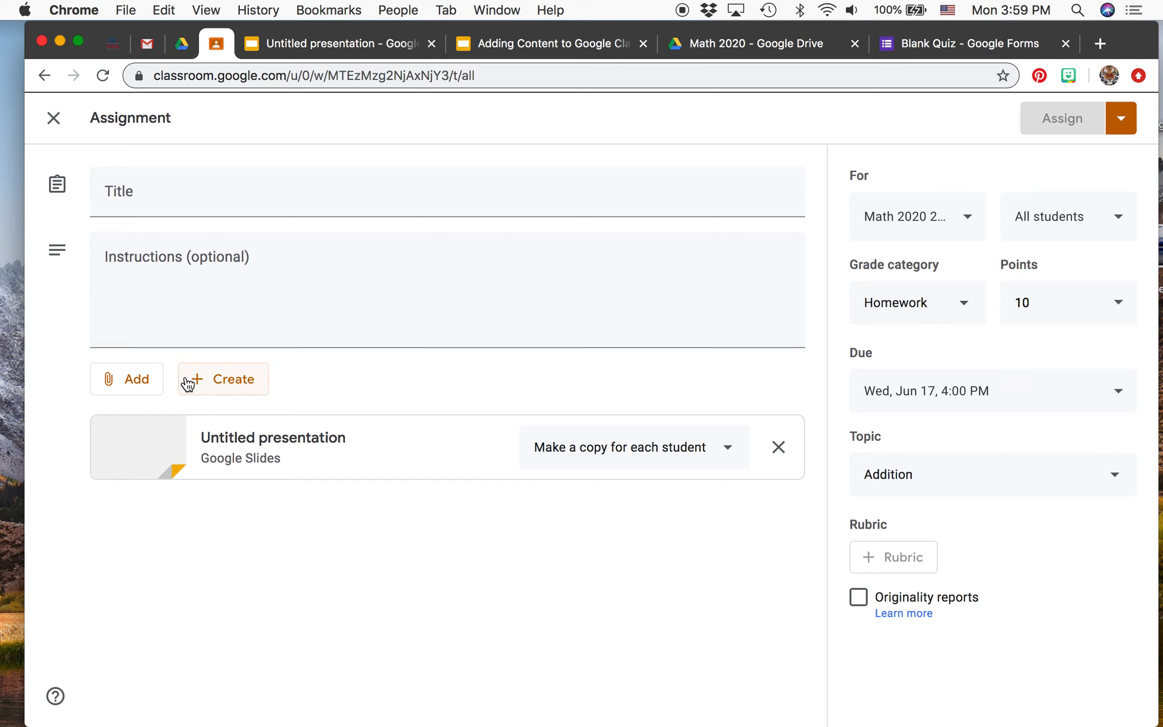
pyautogui.click(218, 386)
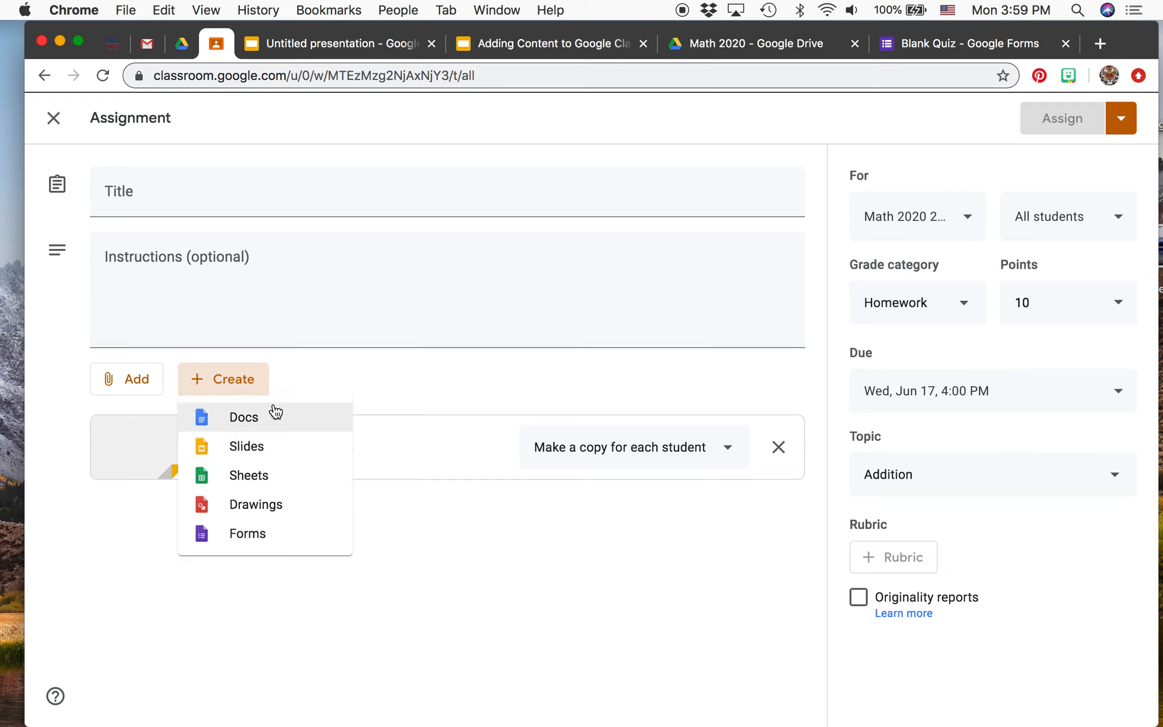
pyautogui.click(520, 395)
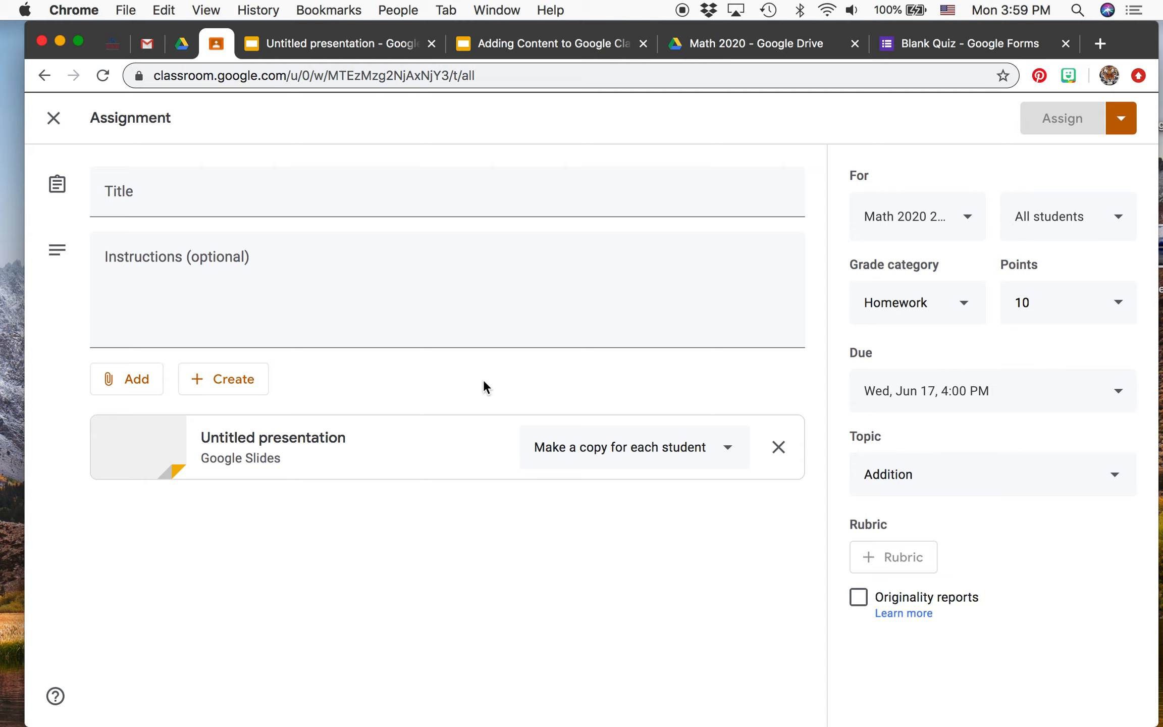
# Switch the attached presentation to "Students can edit file" and back to "Make a copy for each student"
pyautogui.click(576, 454)
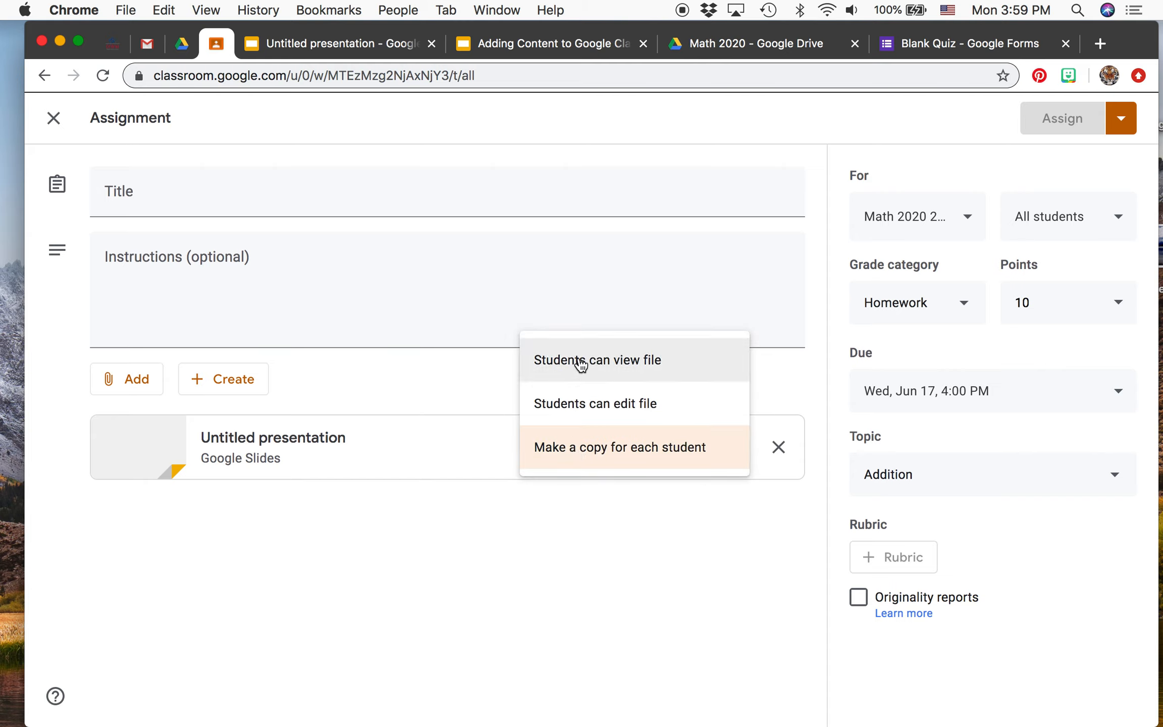
pyautogui.click(587, 394)
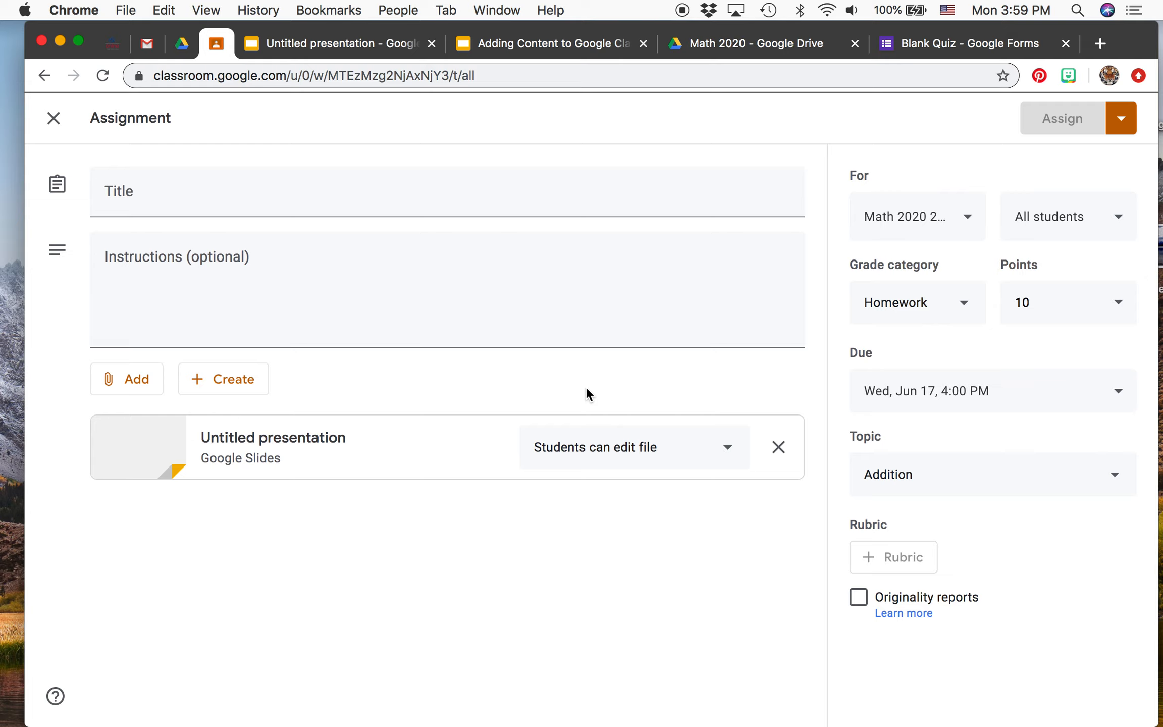
pyautogui.click(726, 447)
pyautogui.click(696, 489)
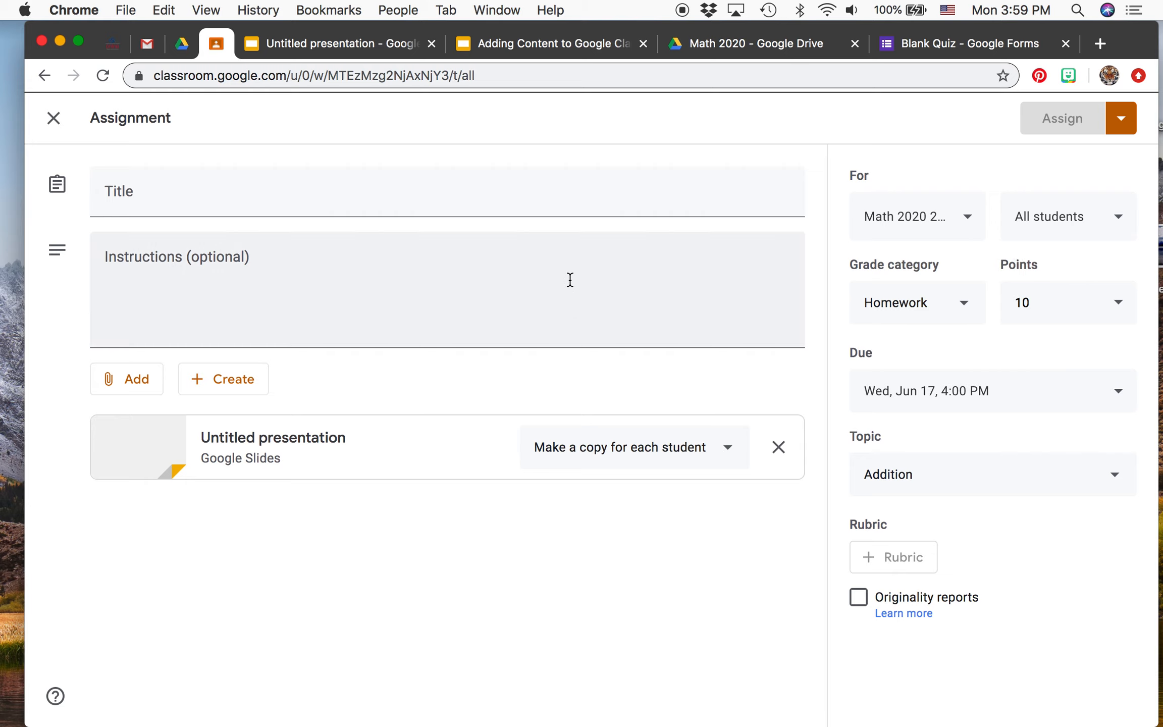
pyautogui.click(1115, 120)
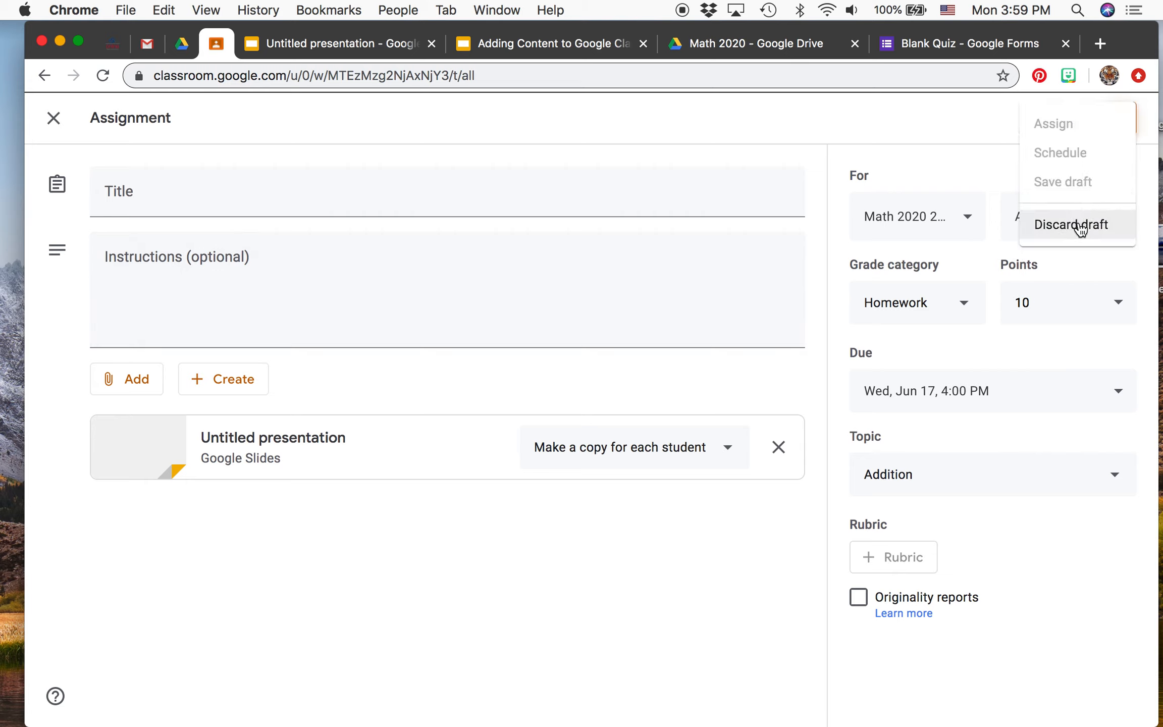
pyautogui.click(771, 187)
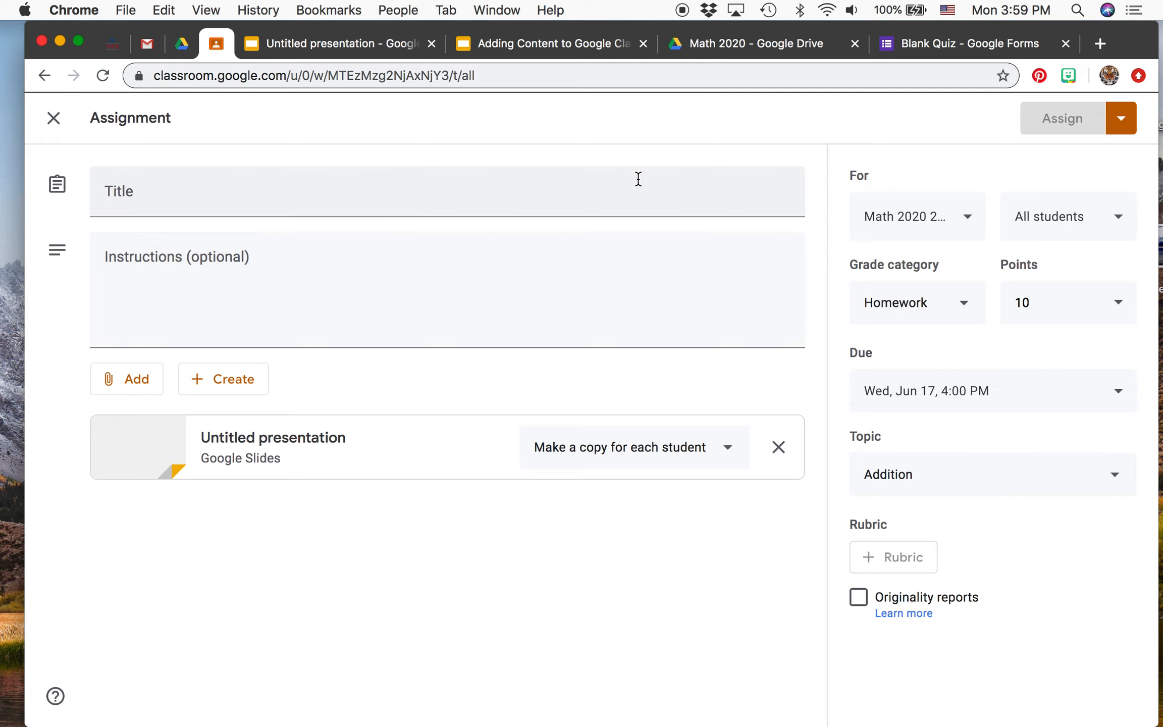
# Title the assignment "Practice", leave the instructions blank, and assign it to the class immediately
pyautogui.click(593, 187)
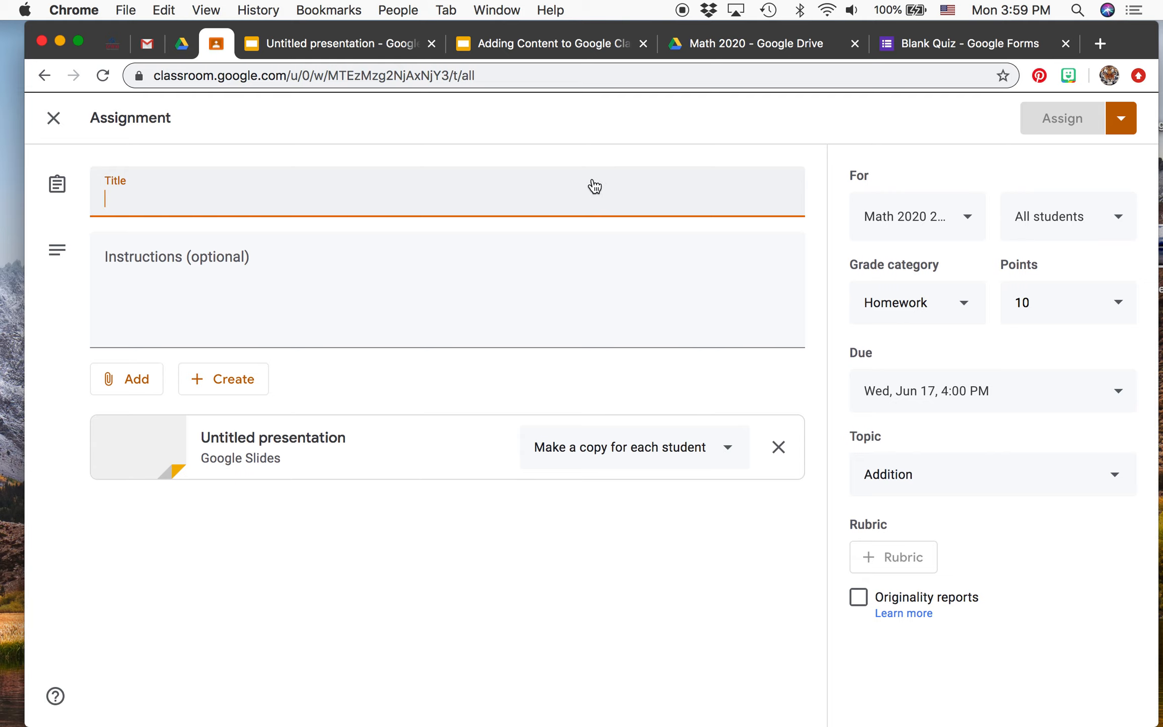
pyautogui.write('Practice')
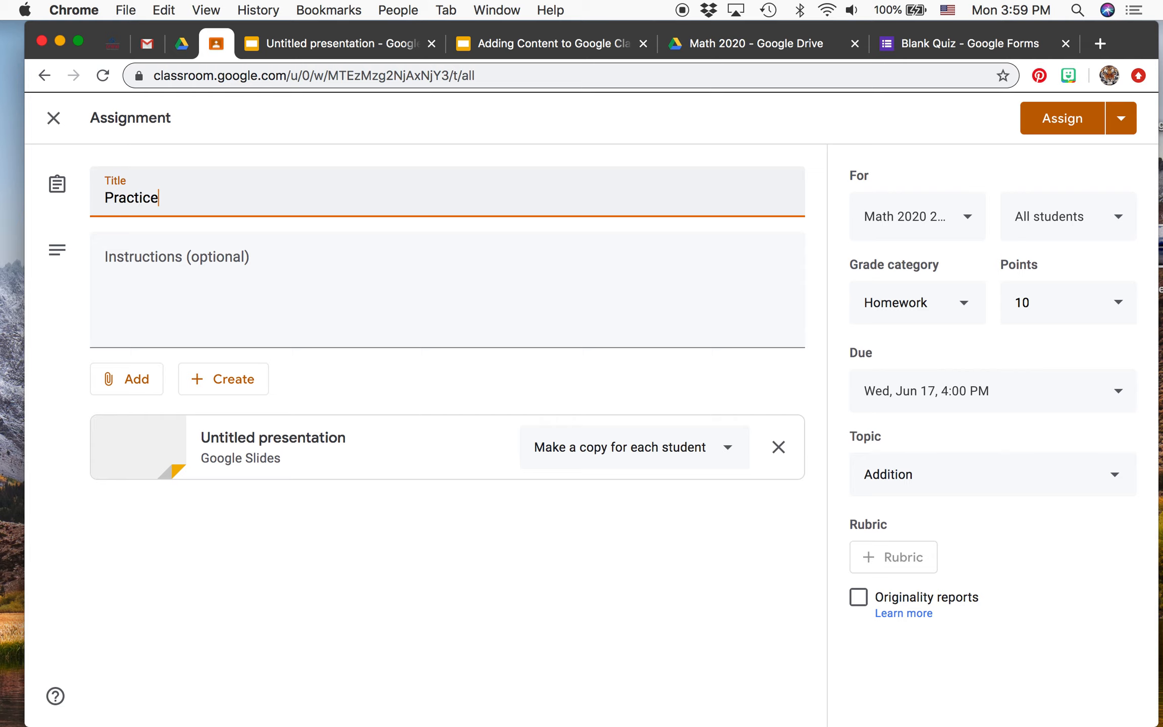
pyautogui.click(537, 273)
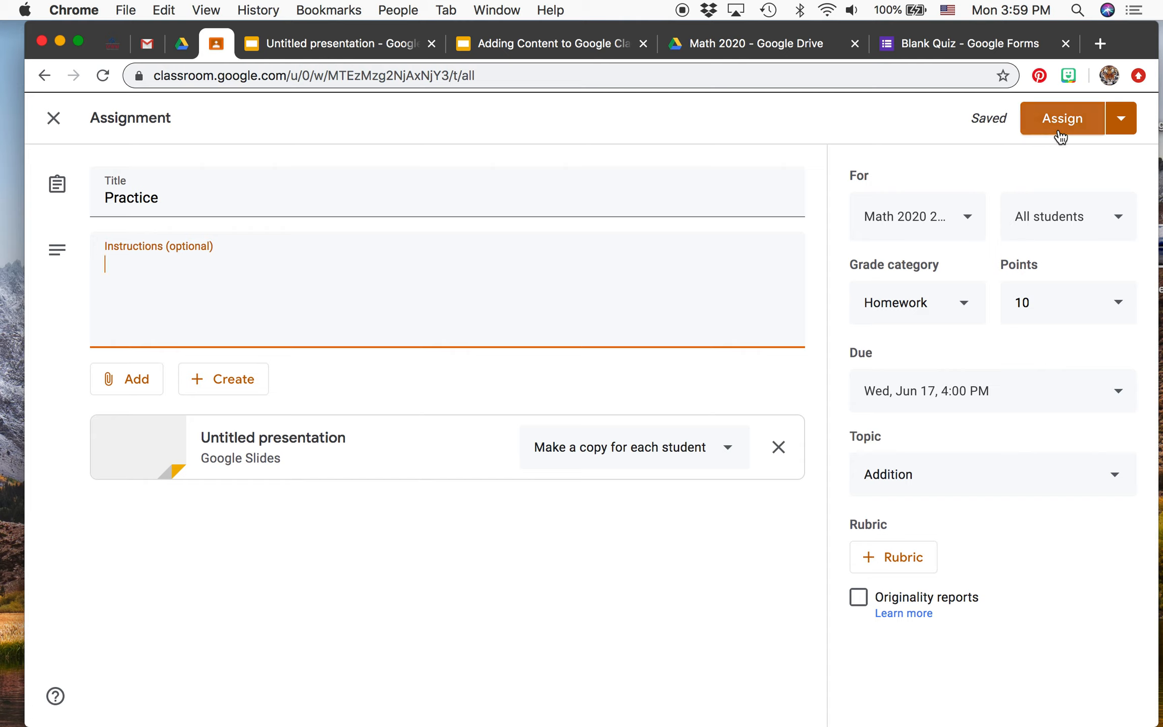
pyautogui.click(1122, 125)
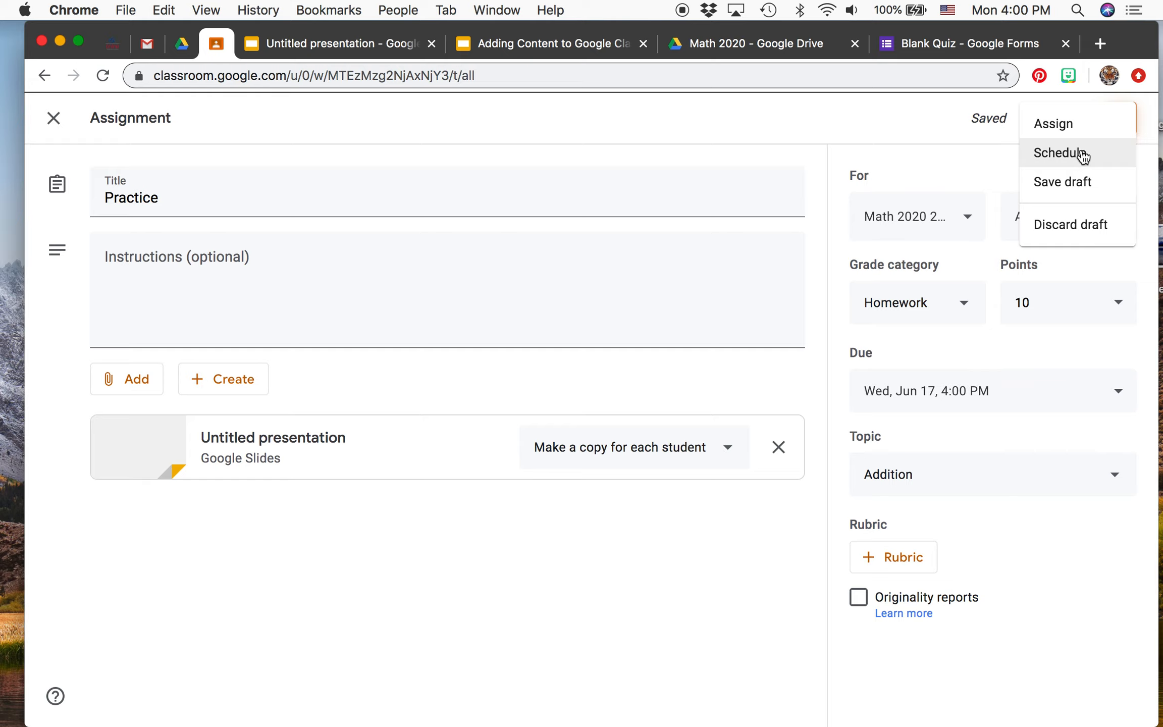
pyautogui.click(1064, 129)
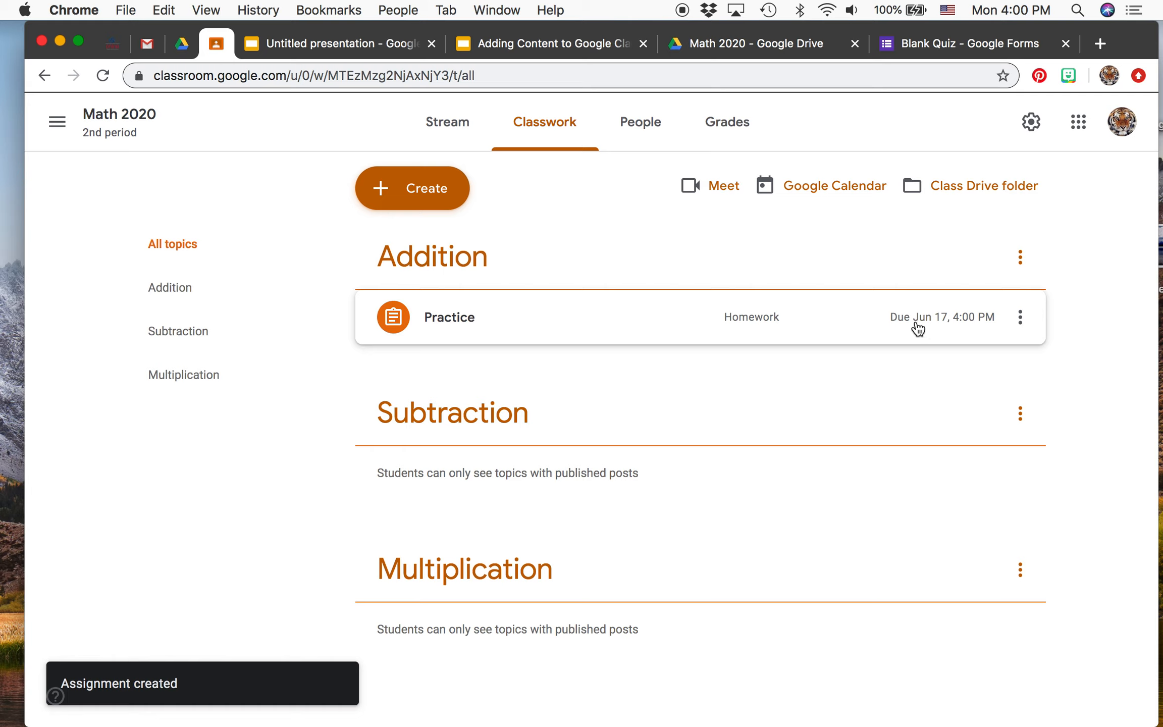
pyautogui.click(1021, 319)
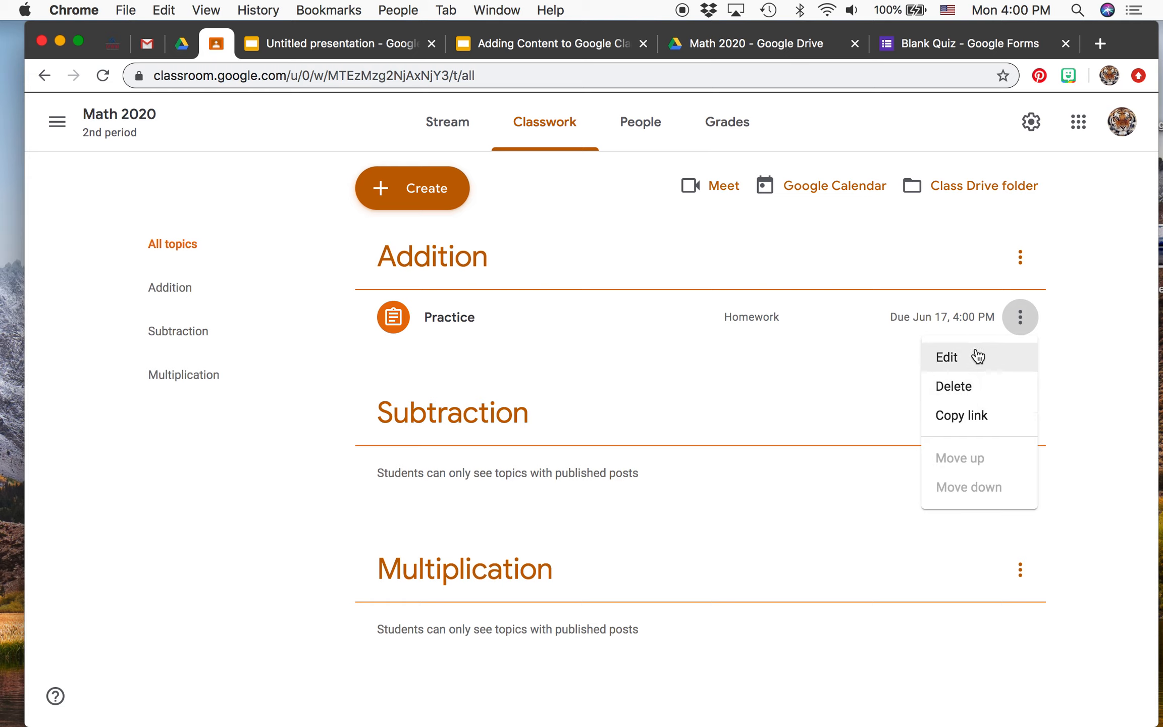
pyautogui.click(1092, 429)
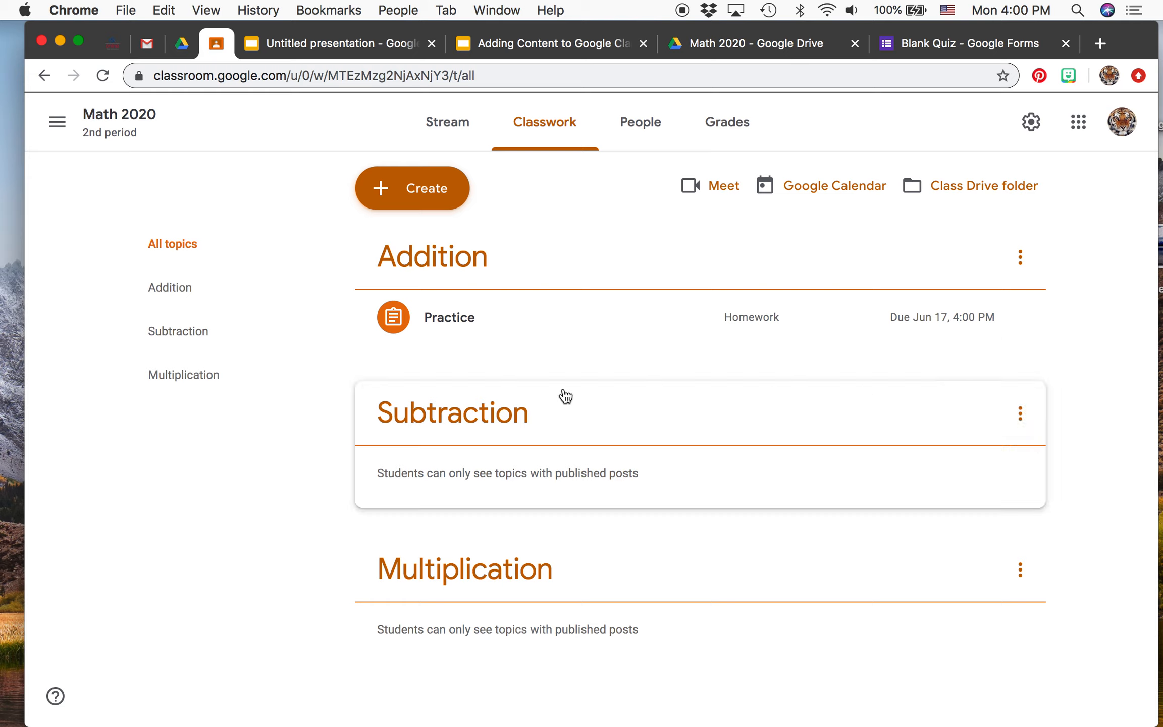